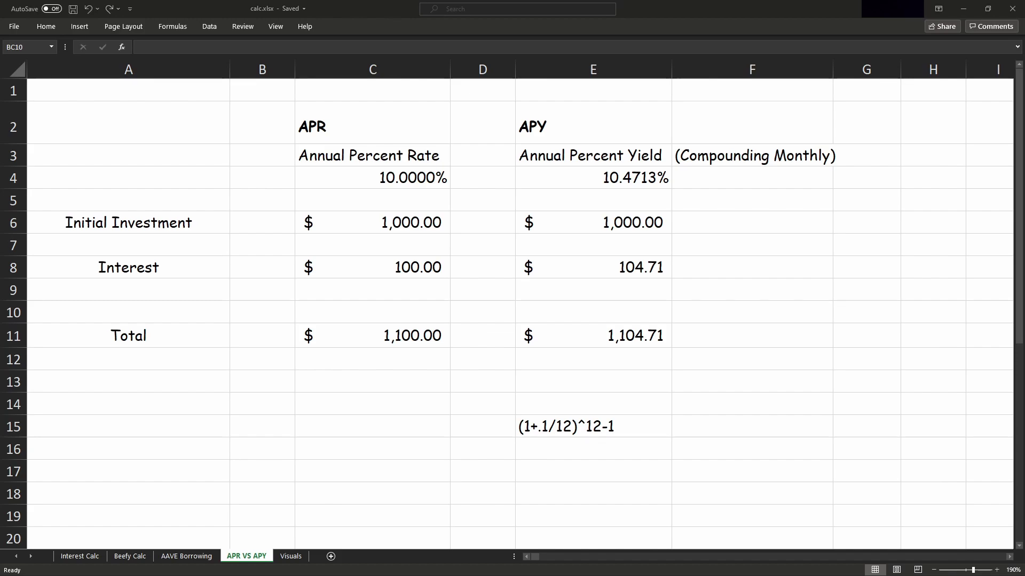
Point out the APR heading in C2 and the APY heading in E2, with their full-name labels
left_click(341, 420)
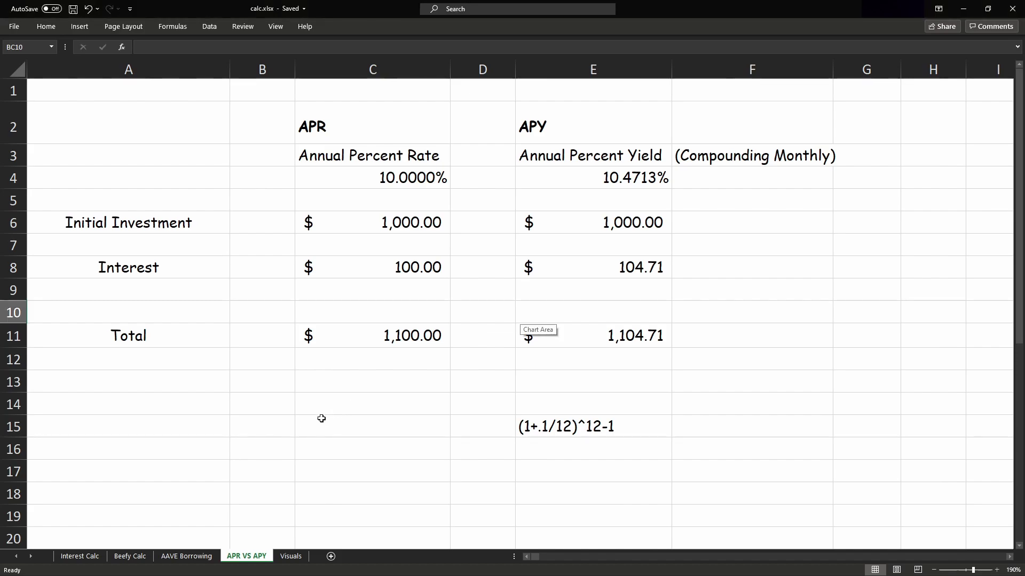
left_click(396, 121)
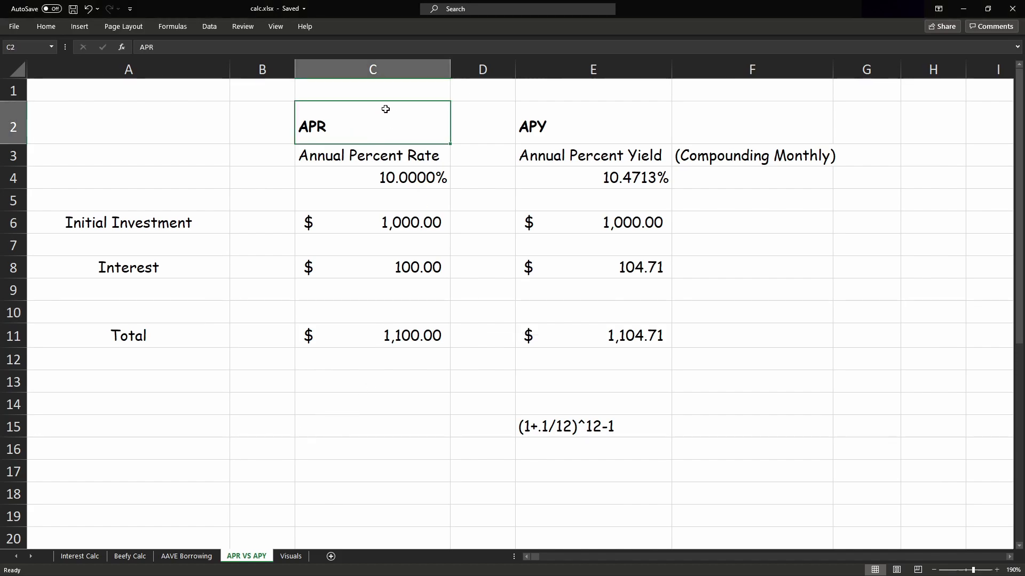
left_click(396, 156)
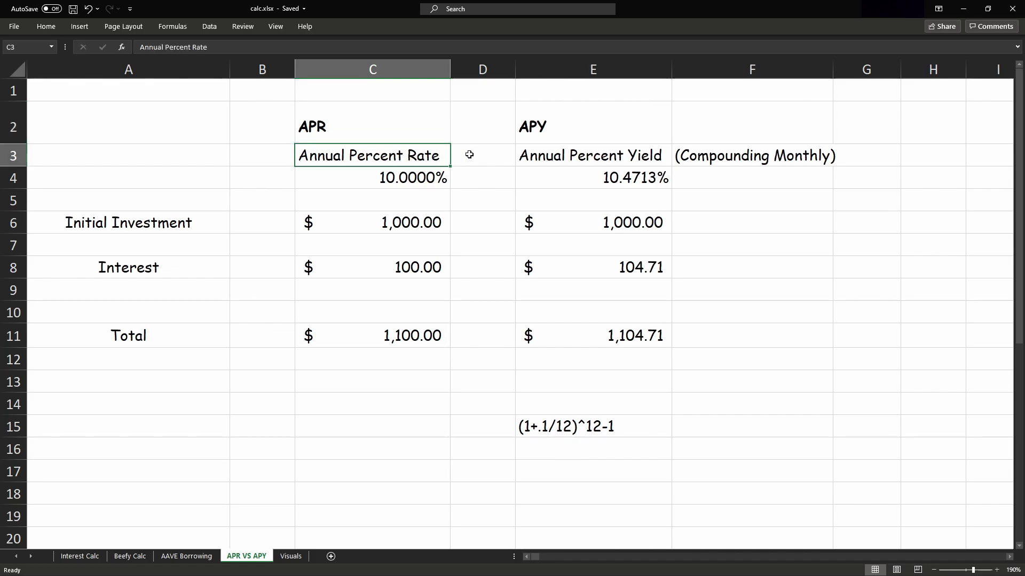
left_click(622, 123)
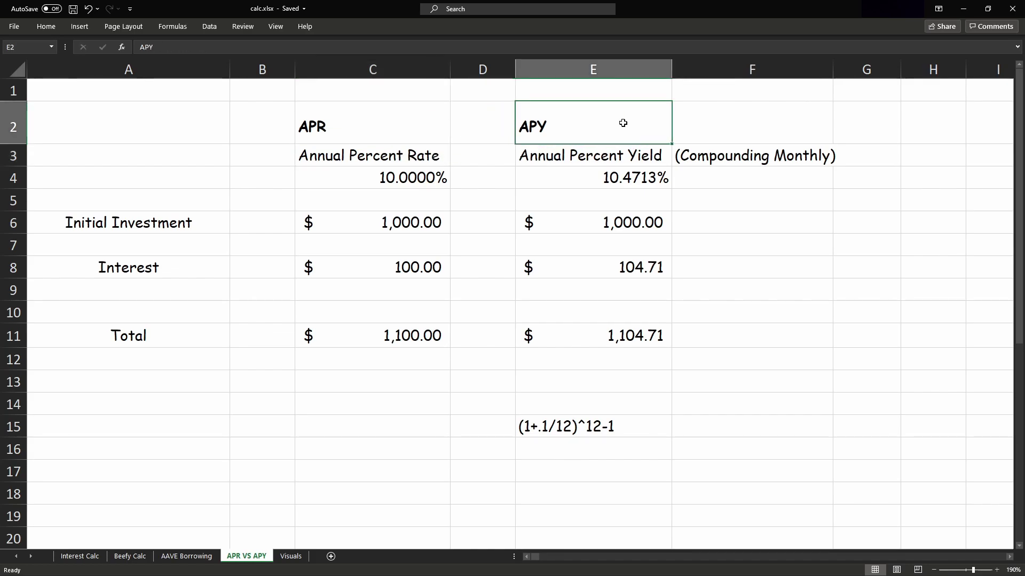
left_click(630, 159)
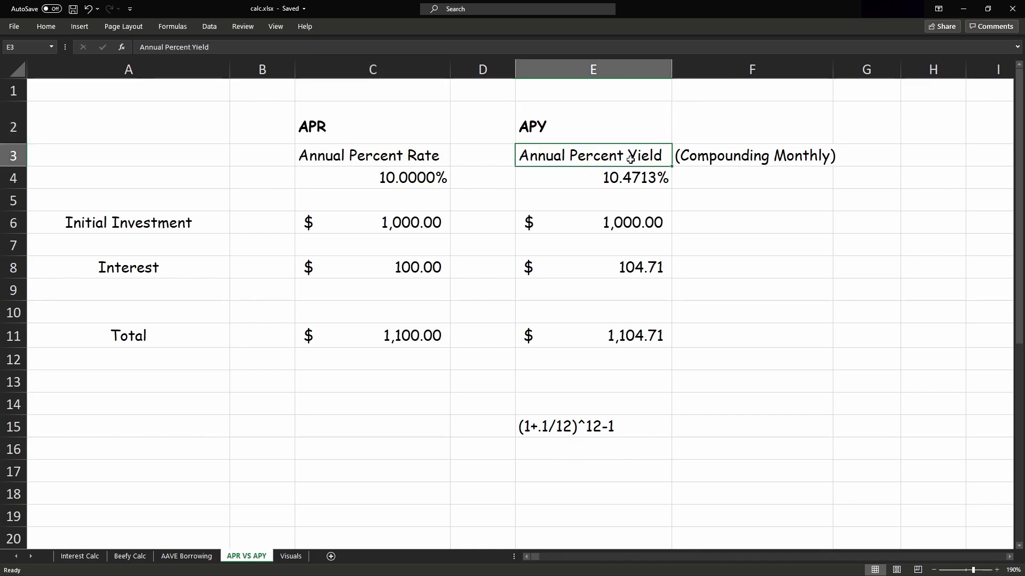
left_click(391, 127)
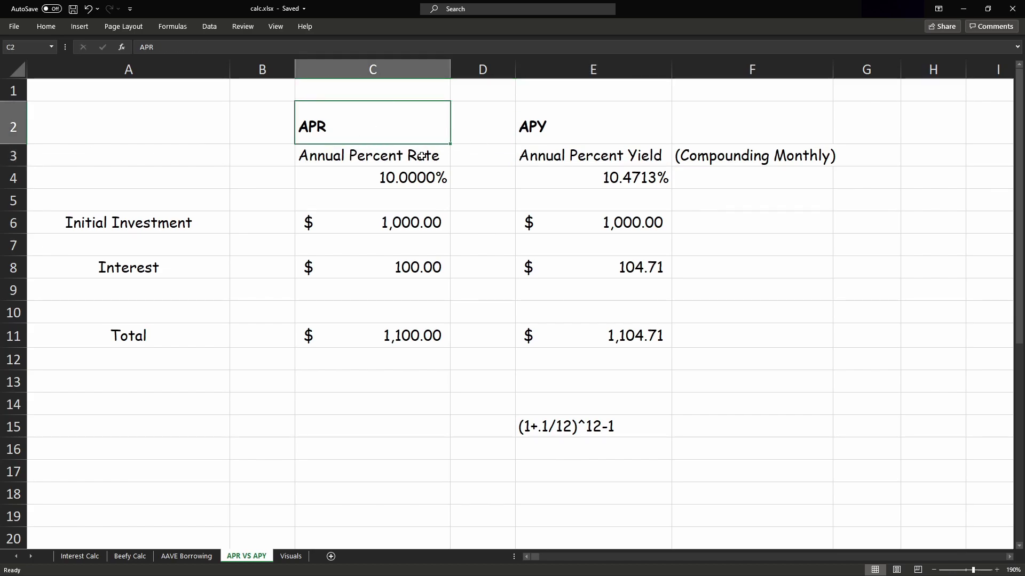
Walk through the APR column: 10% rate, 1000 investment, interest =C6*C4 and total =C8+C6
left_click(400, 176)
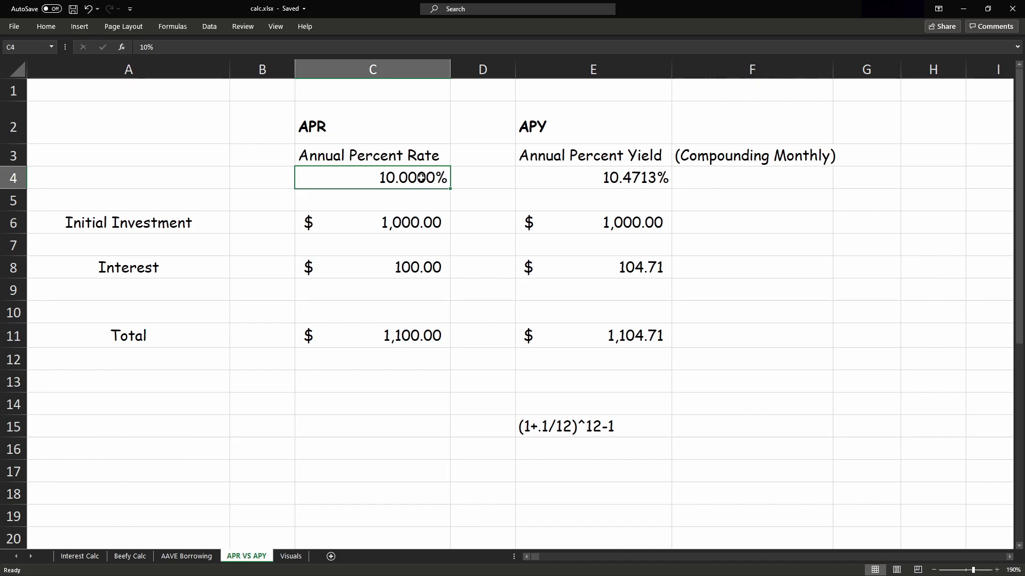
left_click(405, 127)
left_click(394, 181)
left_click(373, 227)
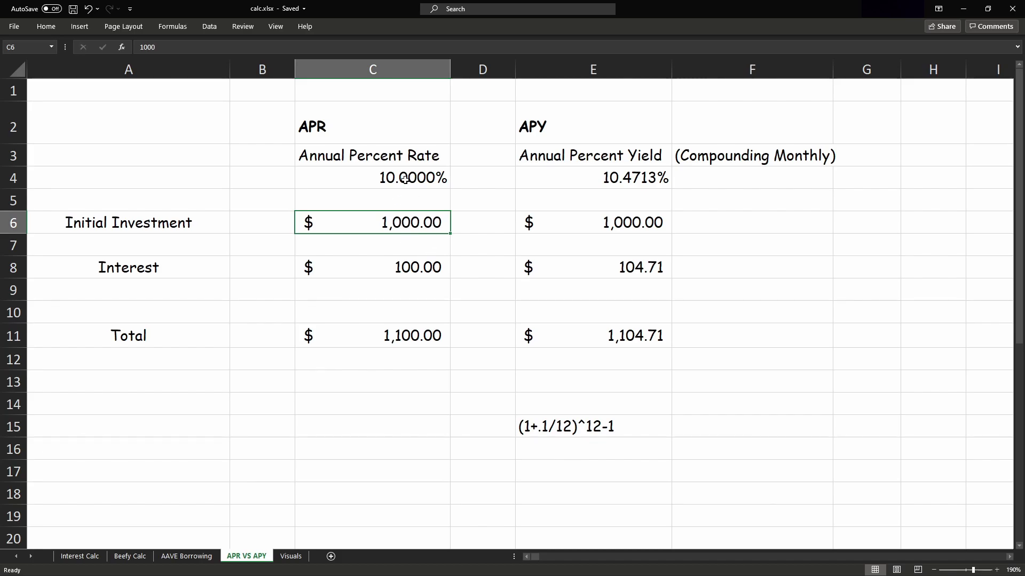
left_click(359, 271)
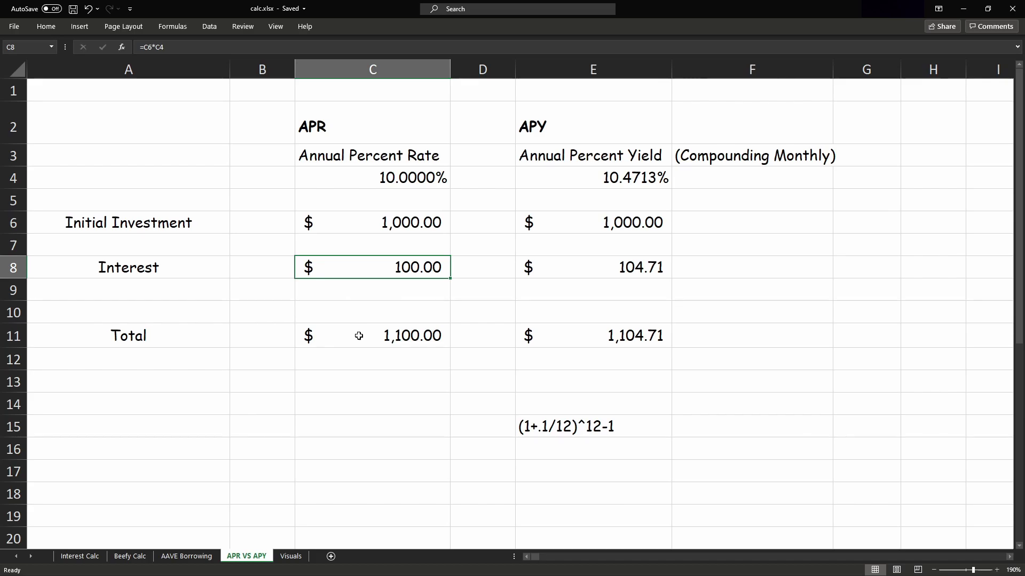
left_click(359, 336)
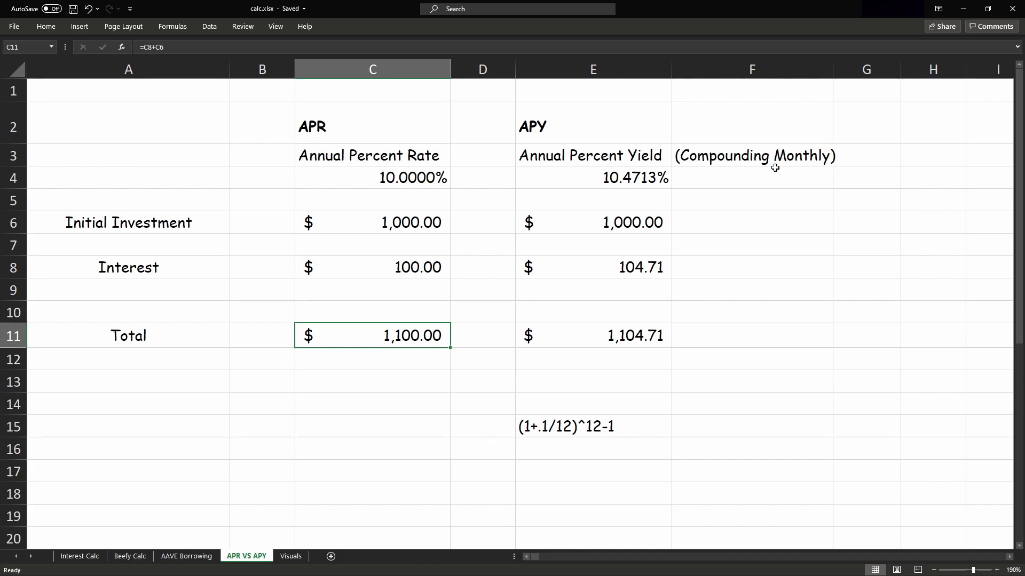
Show the APY monthly compounding formula in E4, the 1000 investment, and E15's written formula
left_click(591, 181)
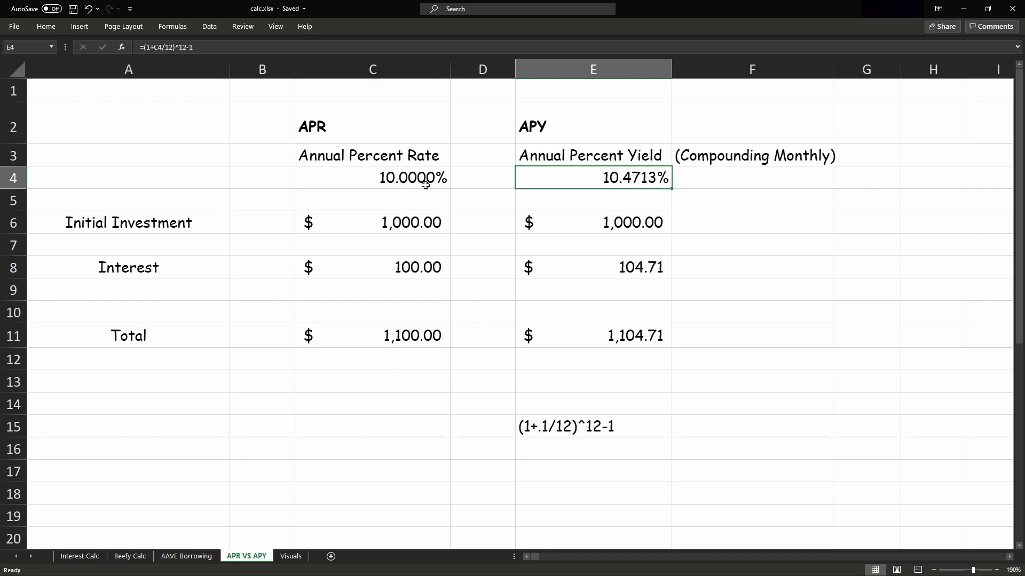
left_click(635, 227)
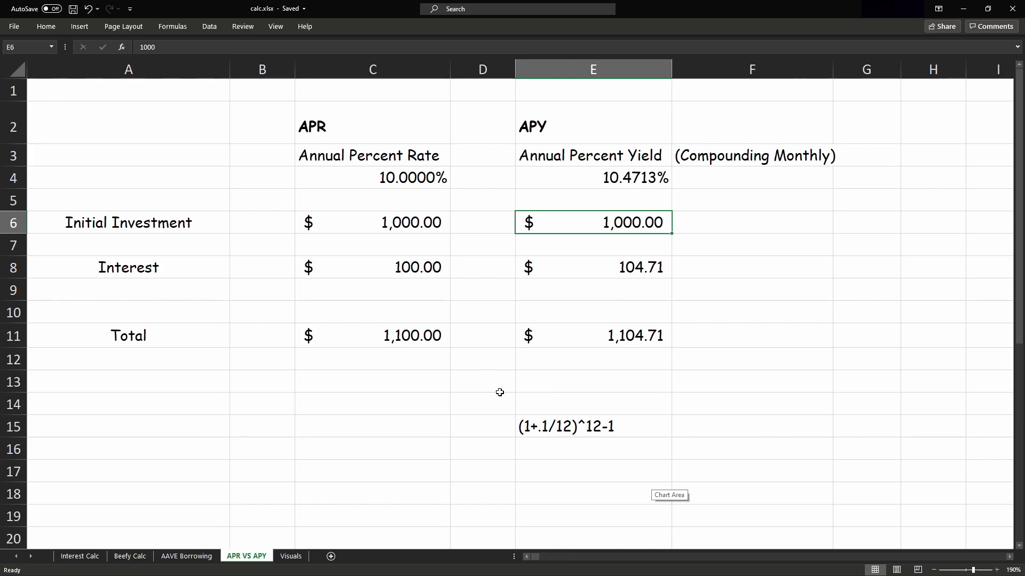
left_click(529, 433)
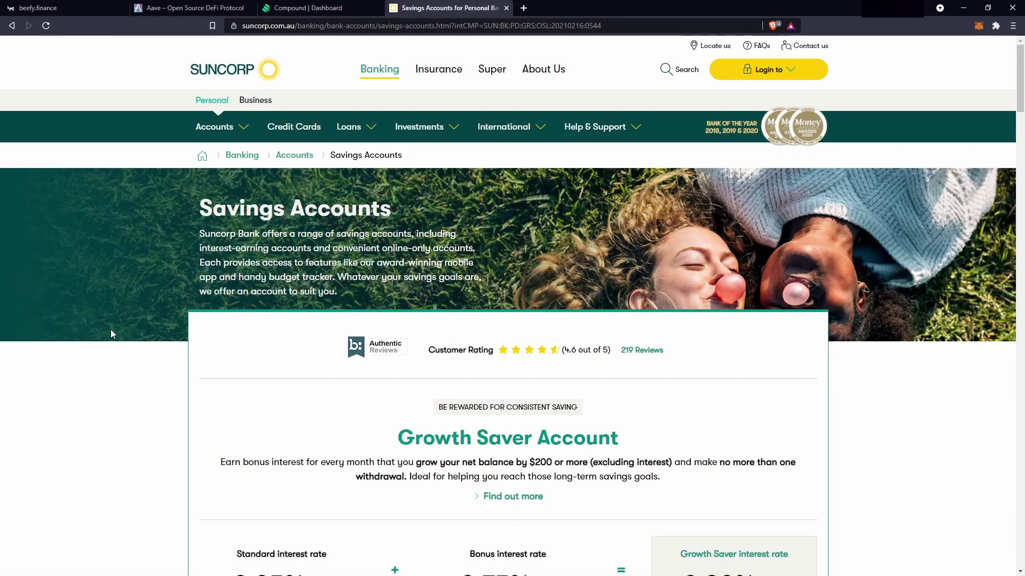
scroll(101, 334, "down", 5)
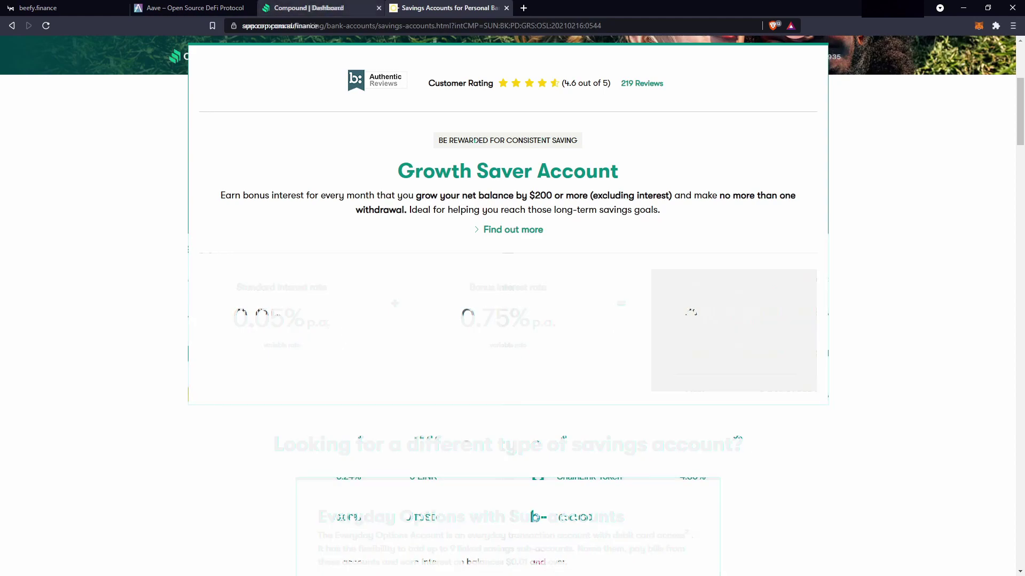
Switch to the Compound dashboard to see supply APYs like USD Coin 1.91% and Tether 2.00%
left_click(304, 7)
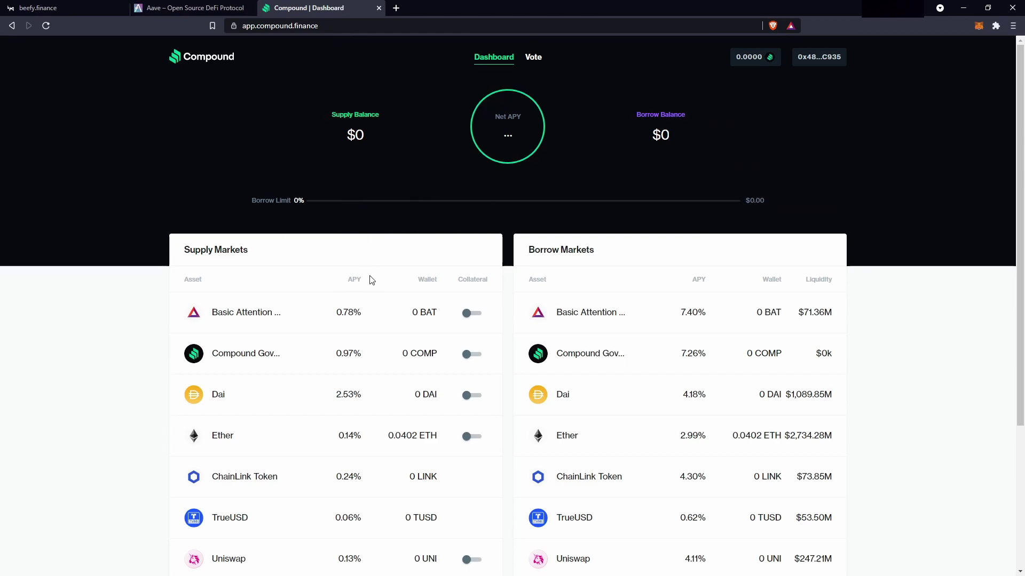
scroll(359, 310, "down", 4)
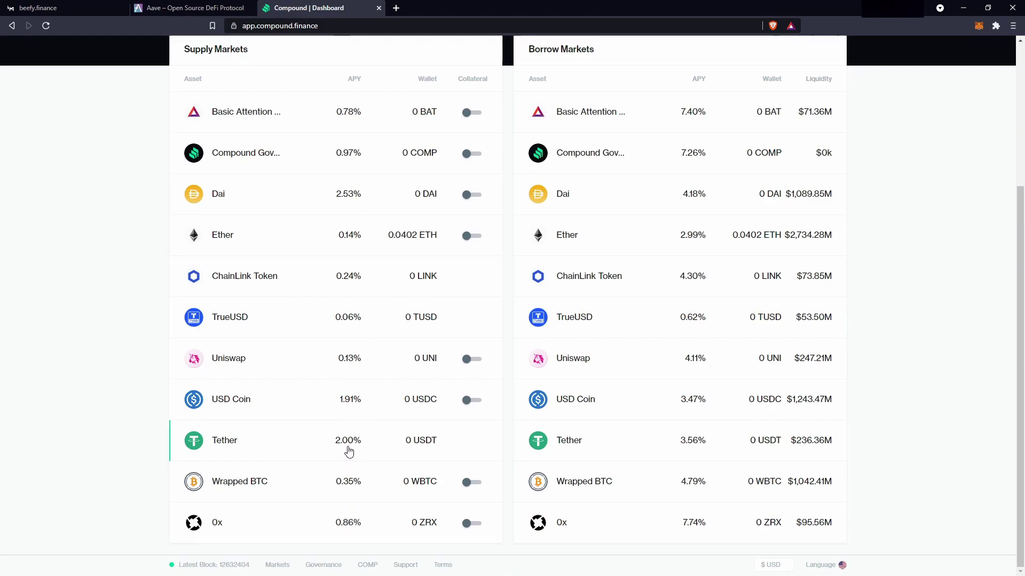
Close the Compound tab to reveal Aave's Polygon markets and view the Matic APR tooltip
key("ctrl+w")
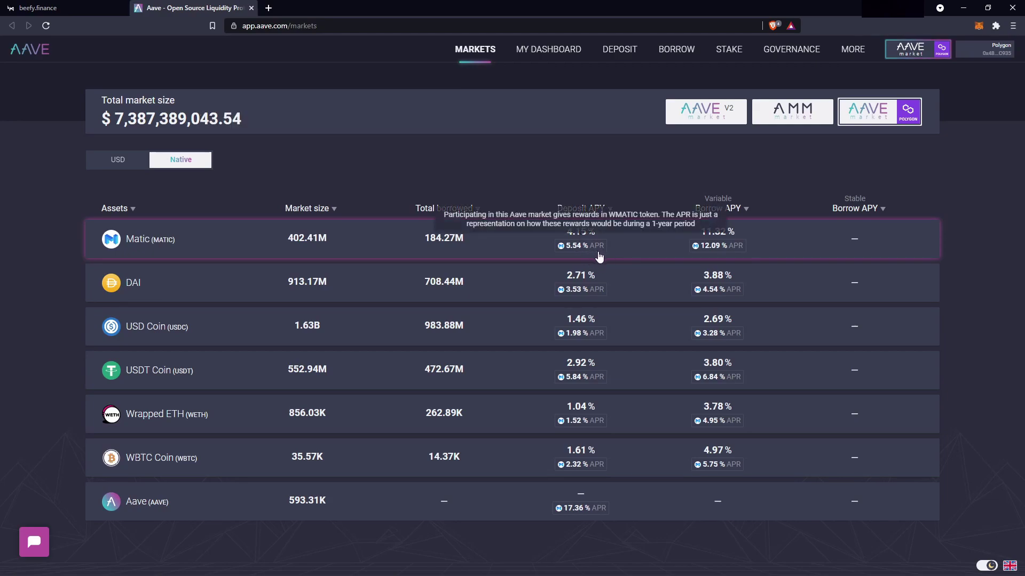
mouse_move(590, 249)
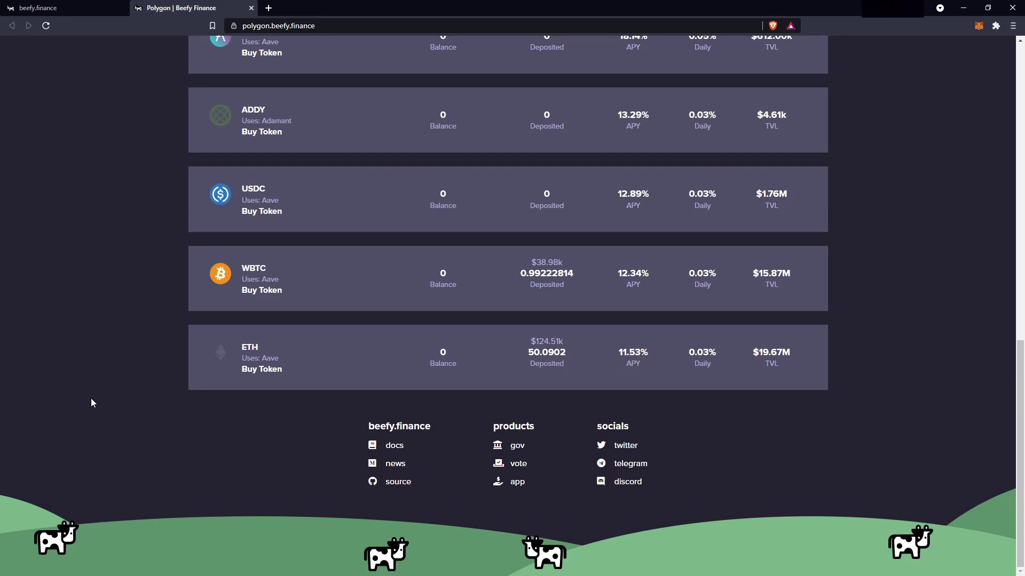
Go to Beefy's 'stats' dashboard and scroll to the vault table with contract addresses and TVL
scroll(115, 366, "up", 15)
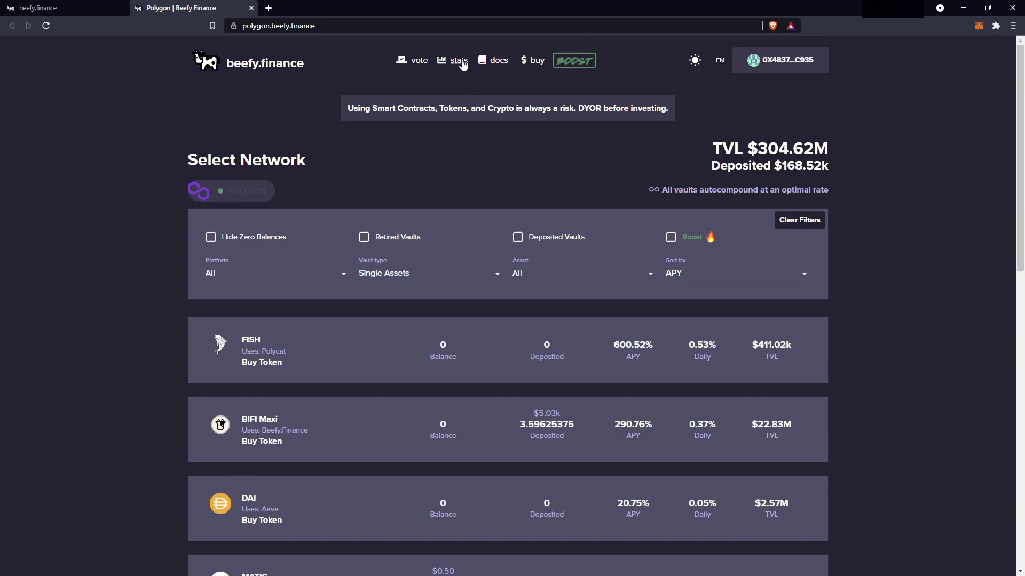
left_click(460, 61)
scroll(124, 286, "down", 5)
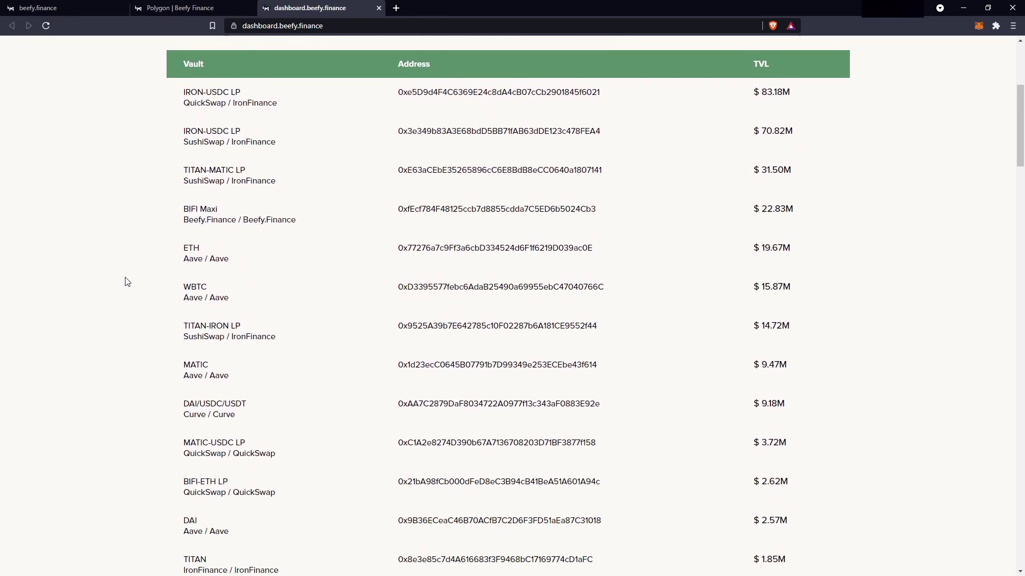
Open the ETH vault's contract on Polygonscan and look through its code and Read Contract values
left_click(462, 252)
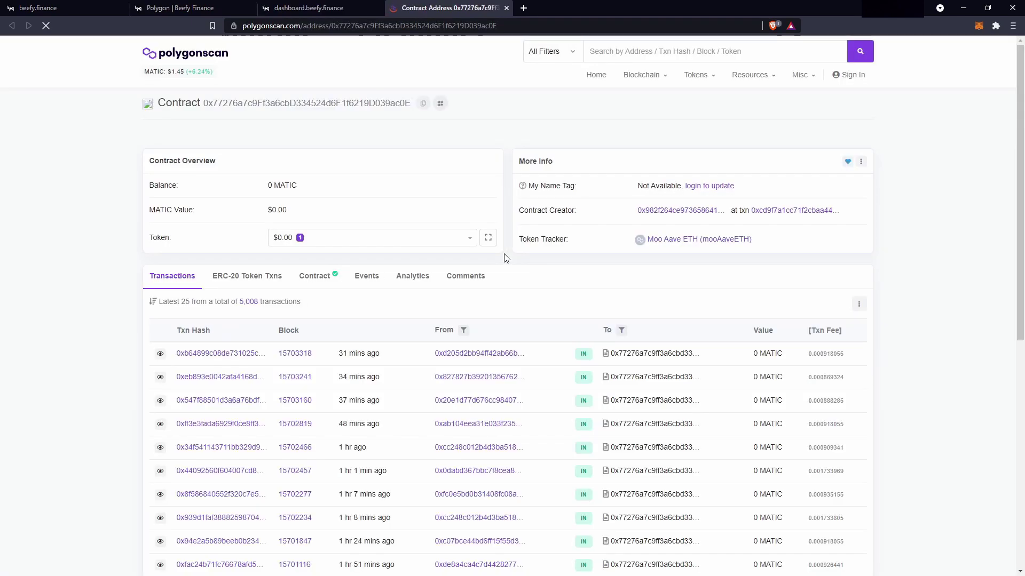
left_click(316, 276)
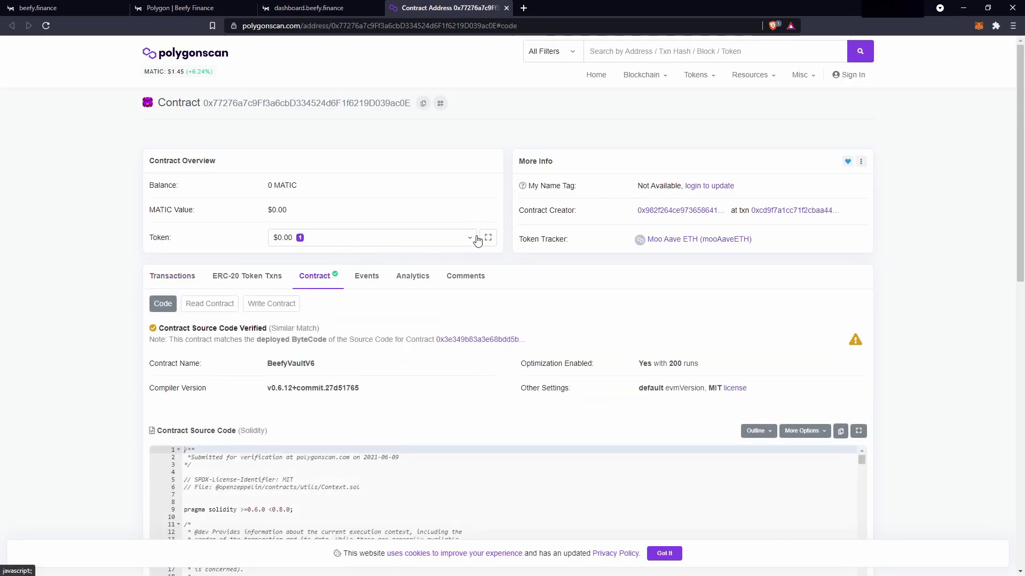
scroll(477, 236, "down", 2)
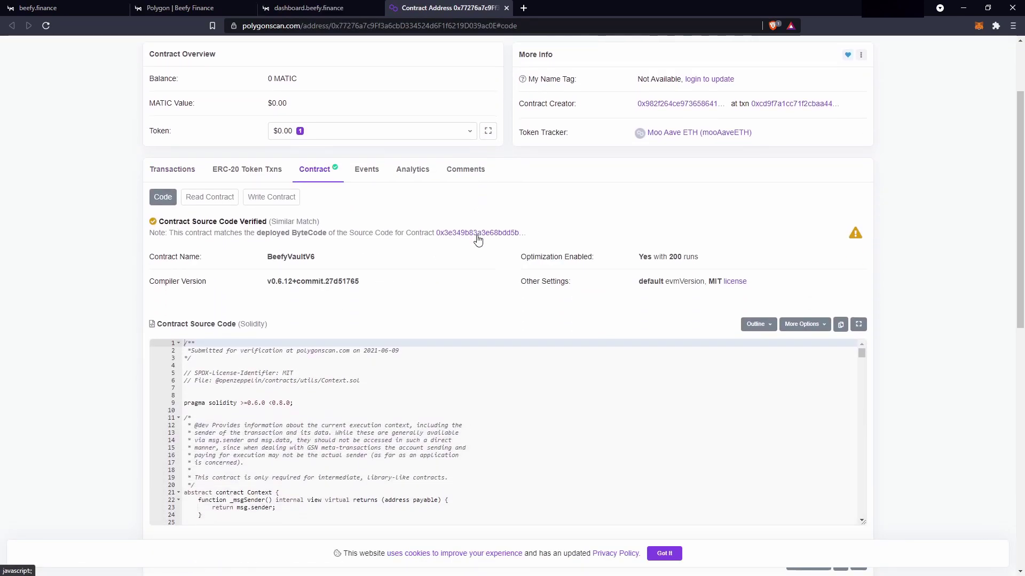
left_click(210, 197)
scroll(274, 288, "down", 9)
scroll(255, 279, "down", 5)
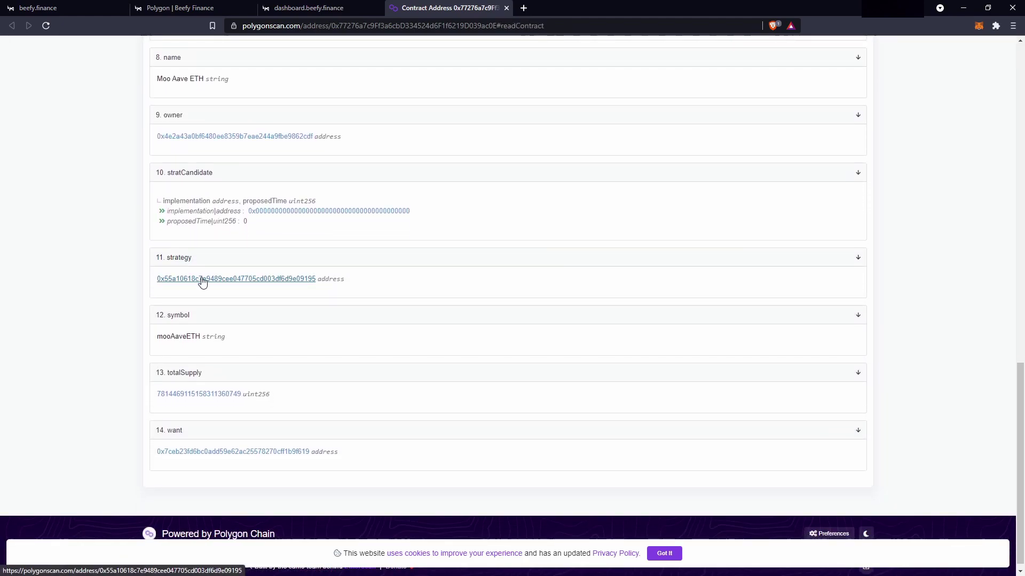
Open the strategy contract's page and highlight recent transaction ages such as '2 mins ago'
left_click(202, 279)
scroll(374, 417, "down", 2)
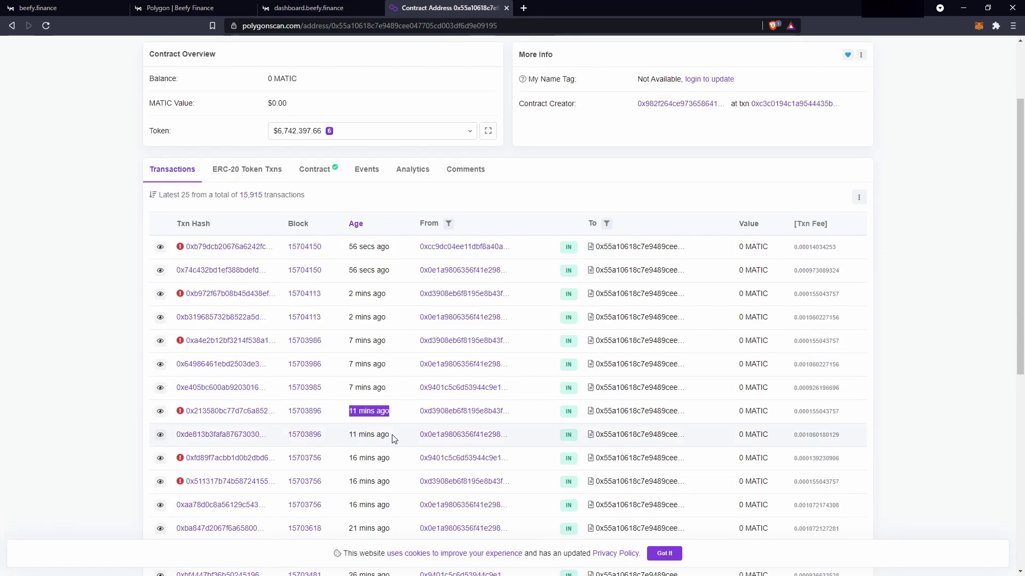
left_click_drag(389, 434, 351, 433)
left_click_drag(392, 388, 349, 388)
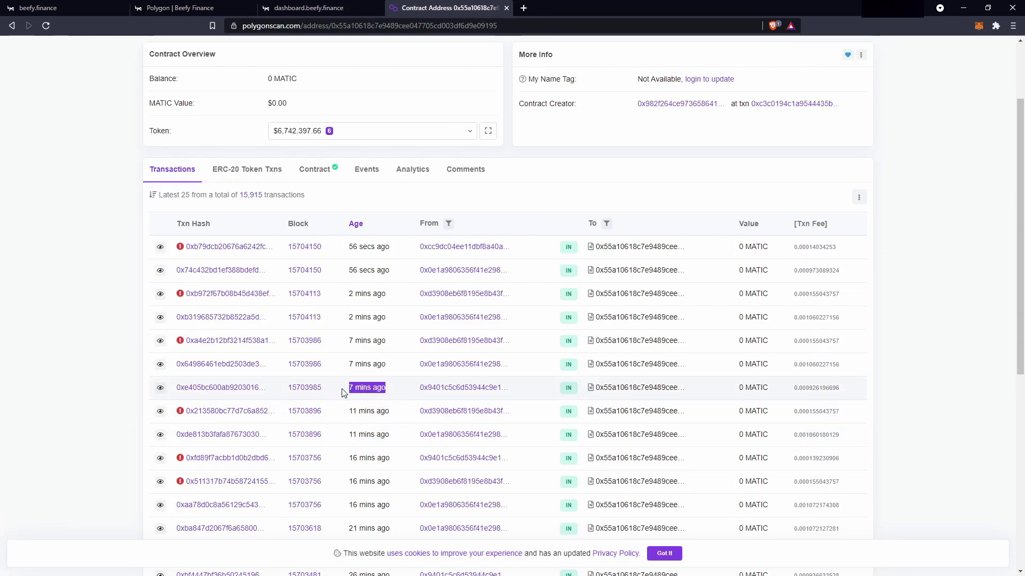
left_click_drag(398, 318, 341, 318)
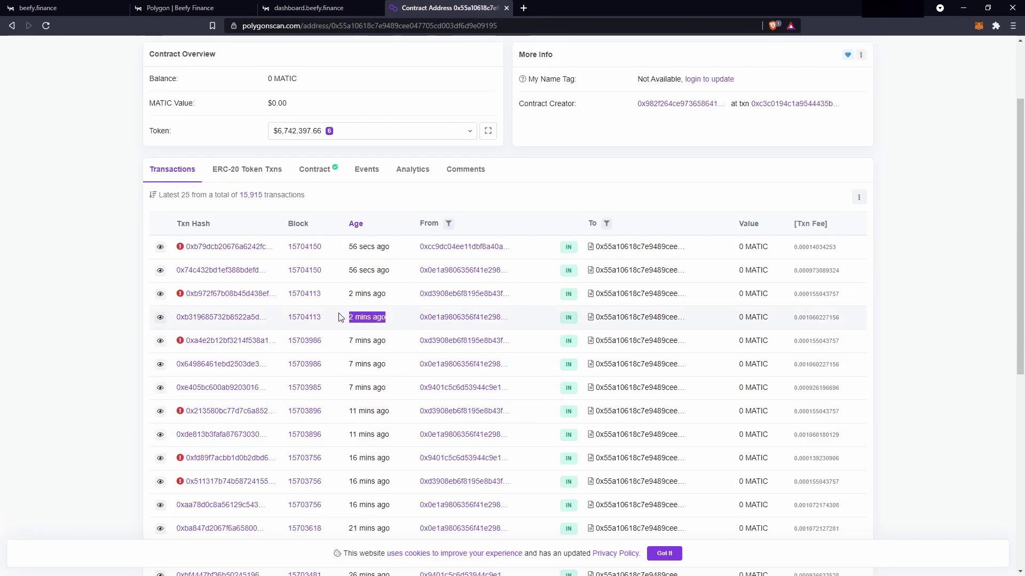
left_click(921, 203)
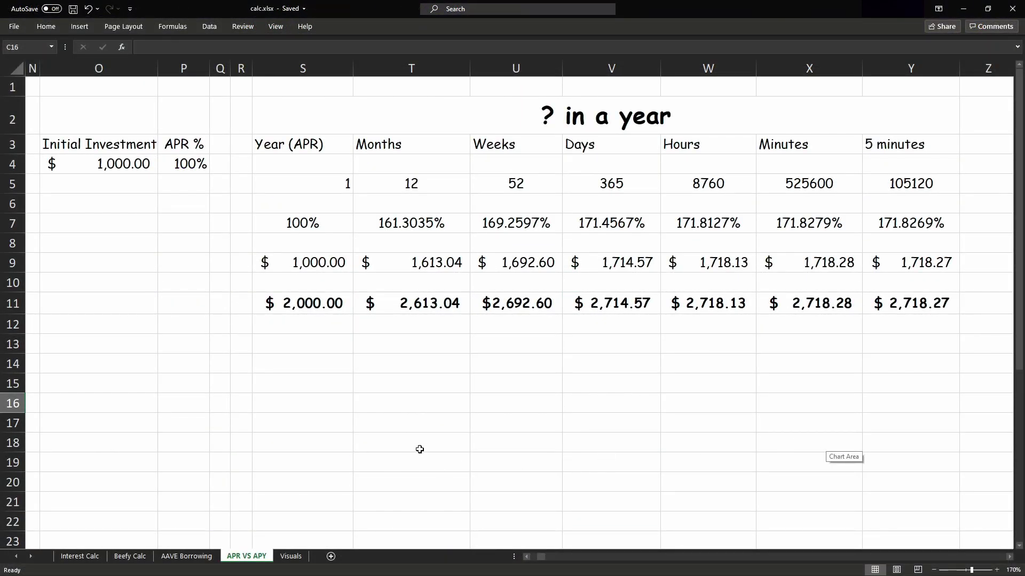
Review the initial investment in O4, the 100% APR in P4, and the yearly column formulas S5–S11
left_click(111, 163)
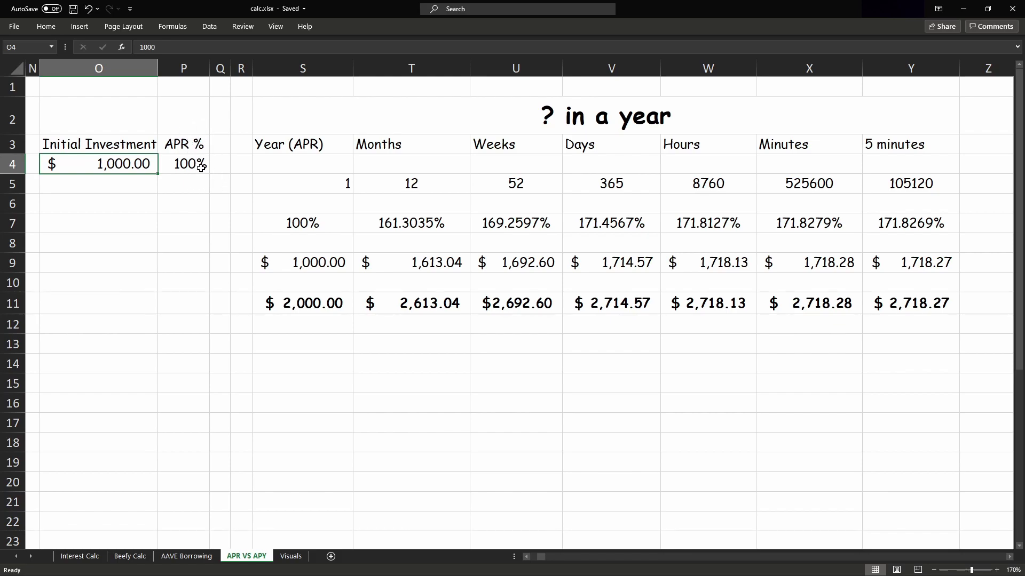
left_click(177, 157)
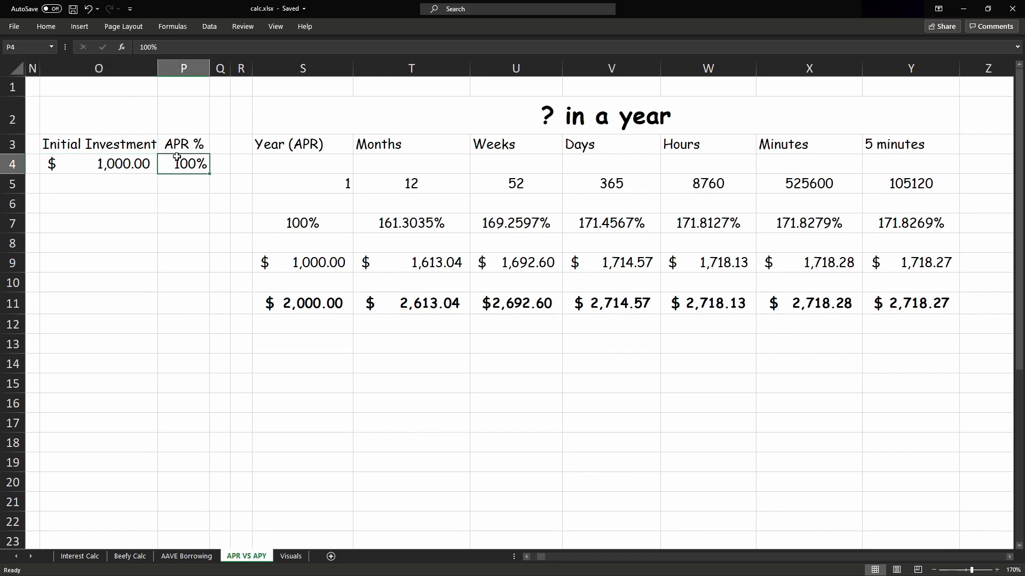
left_click(317, 186)
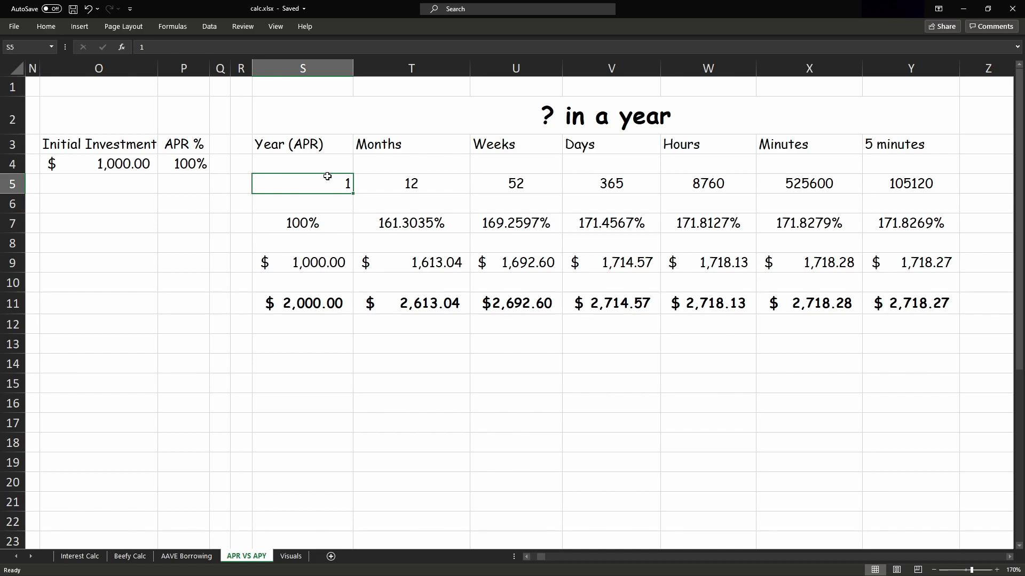
left_click(312, 268)
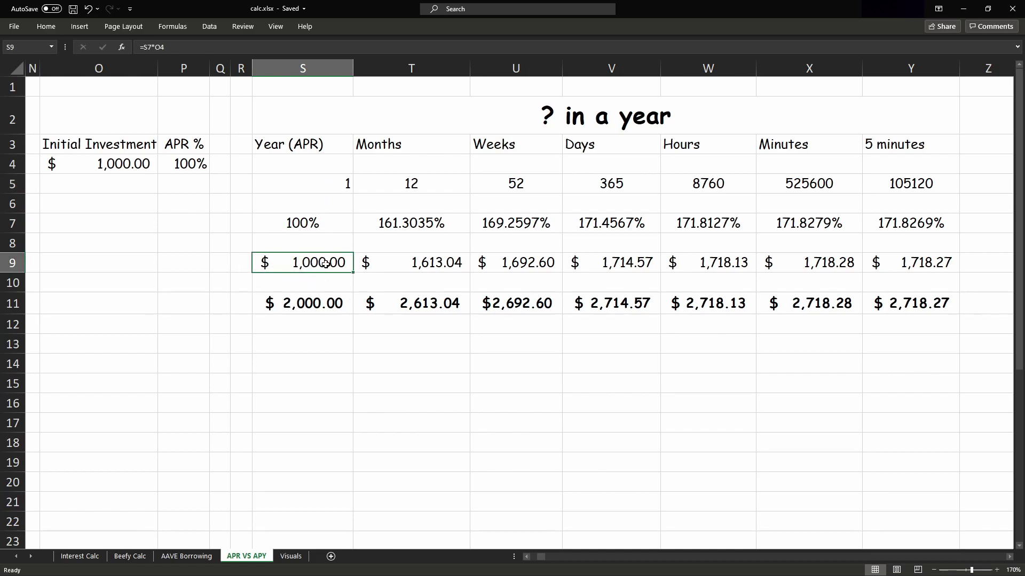
left_click(315, 309)
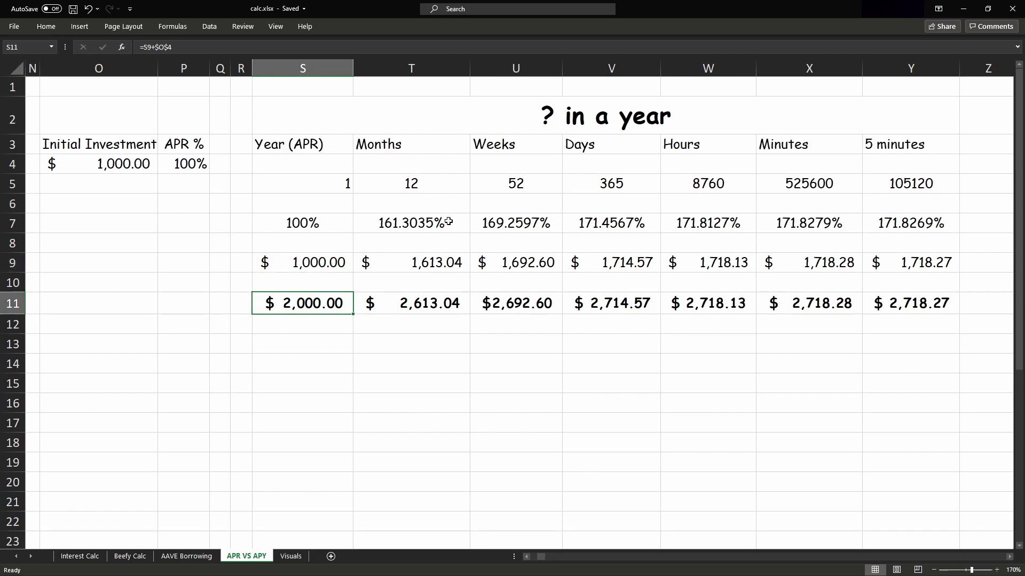
left_click(321, 222)
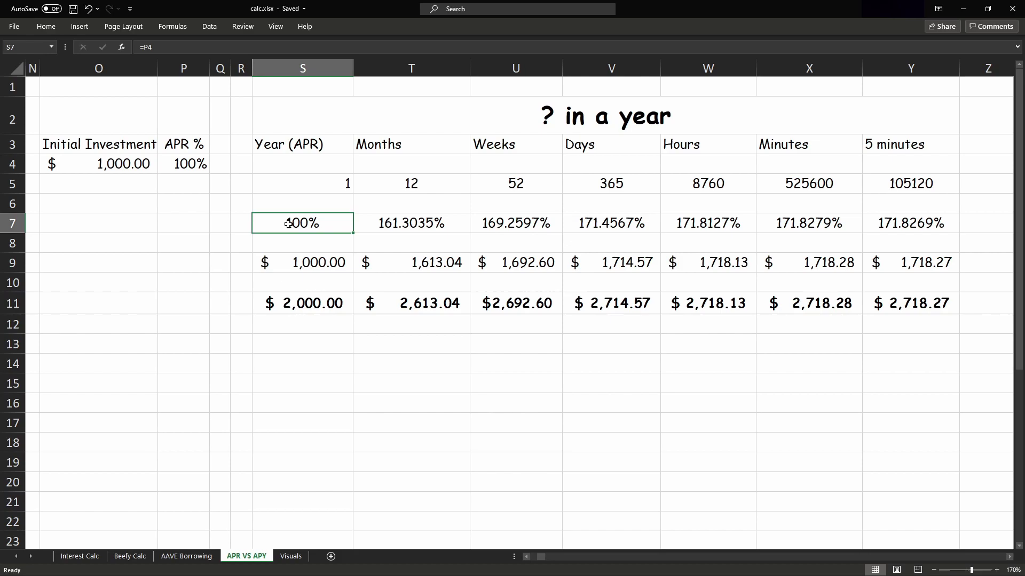
key("ctrl+z")
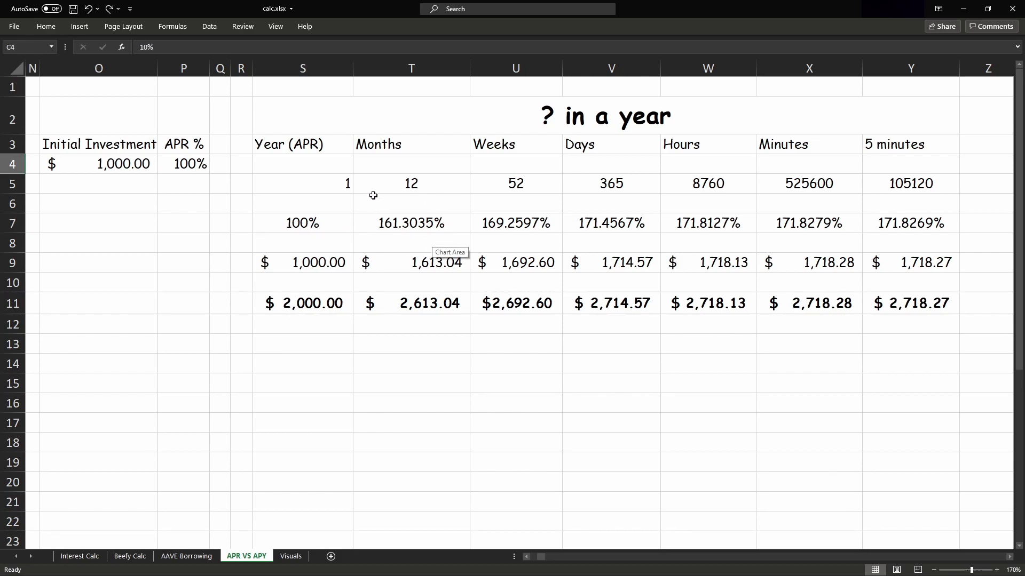
Check the monthly period count in T5 and the 5-minute column's 105,120-period formula
left_click(448, 184)
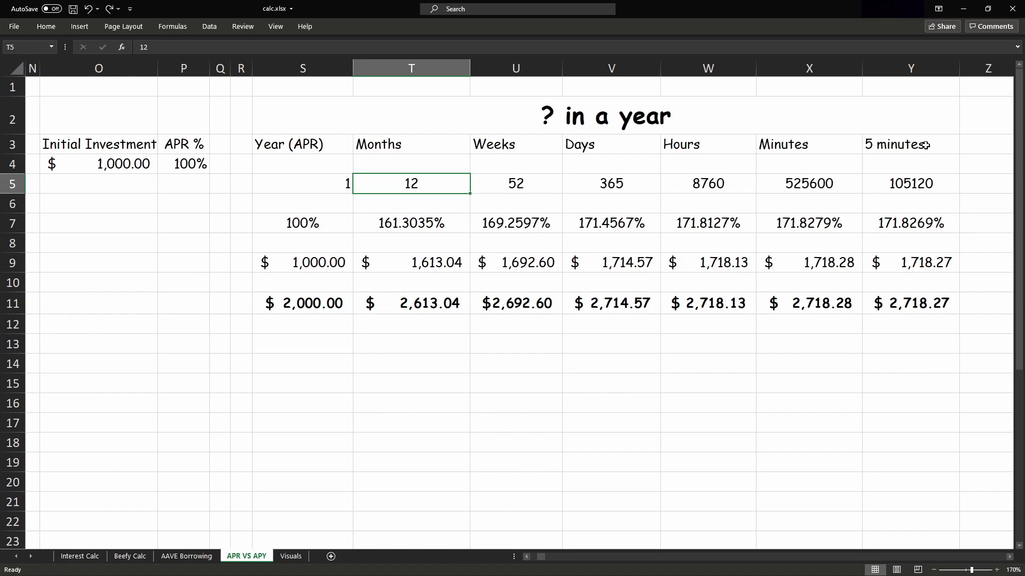
left_click(941, 147)
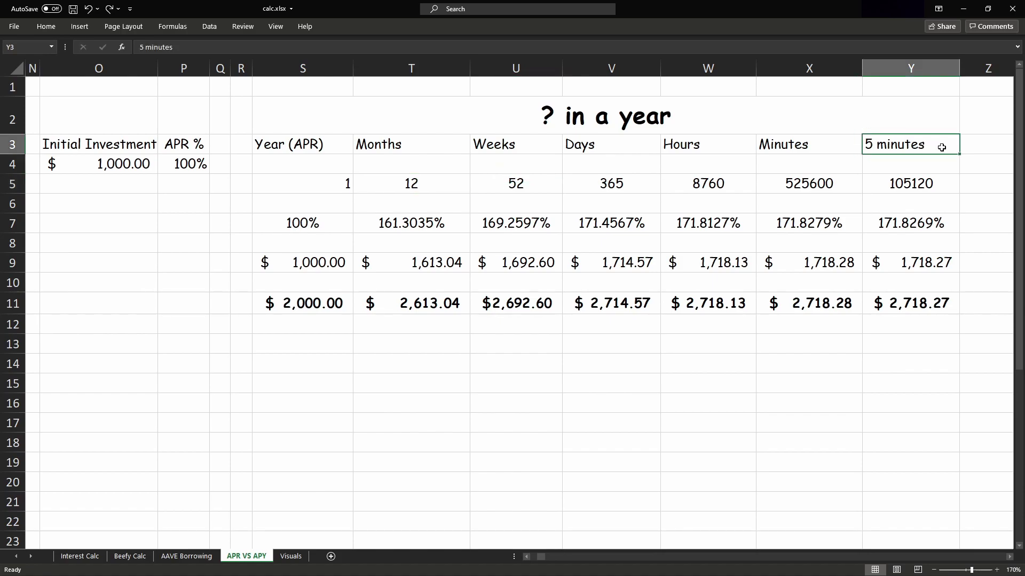
left_click(923, 189)
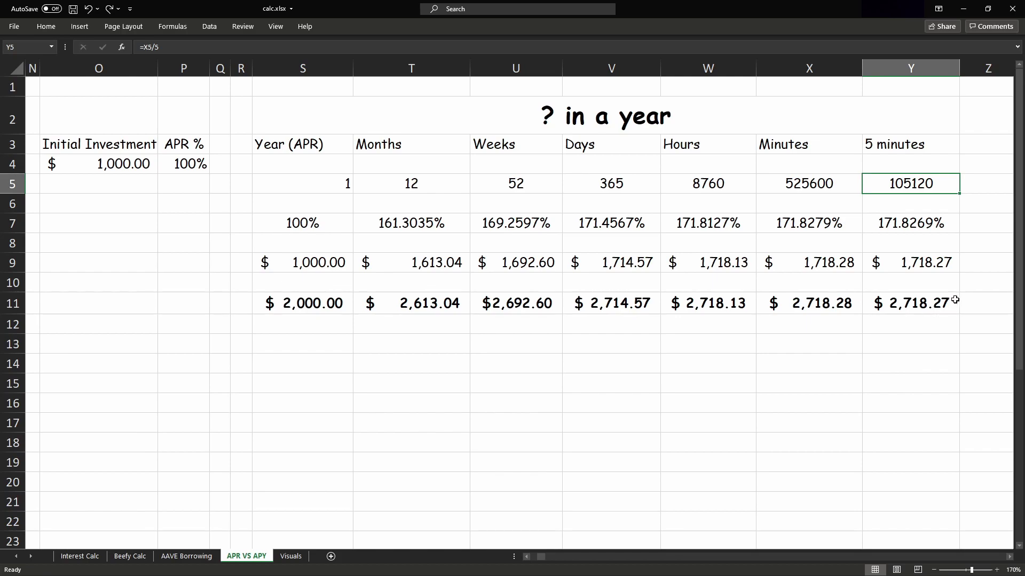
left_click(108, 167)
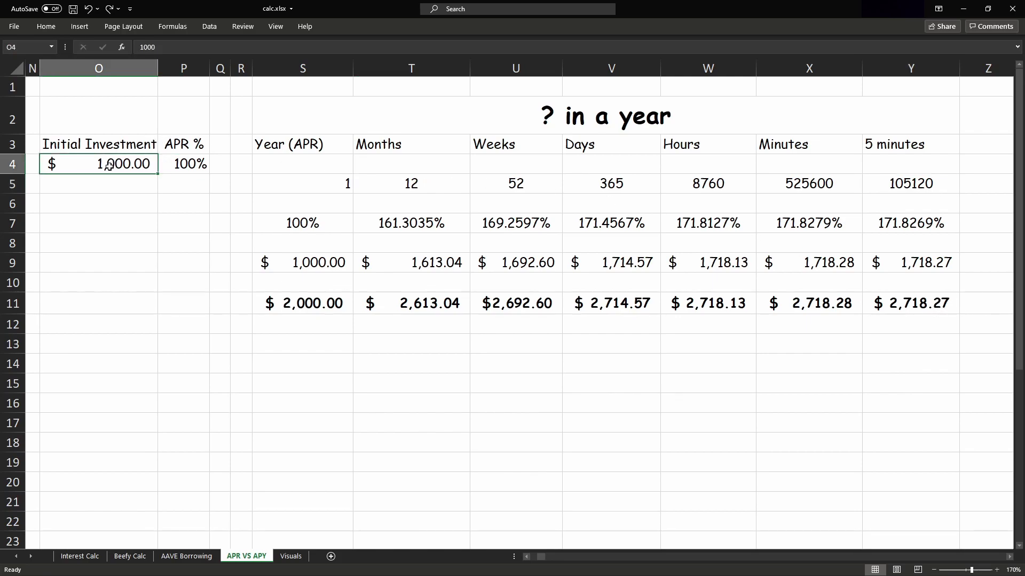
left_click(939, 144)
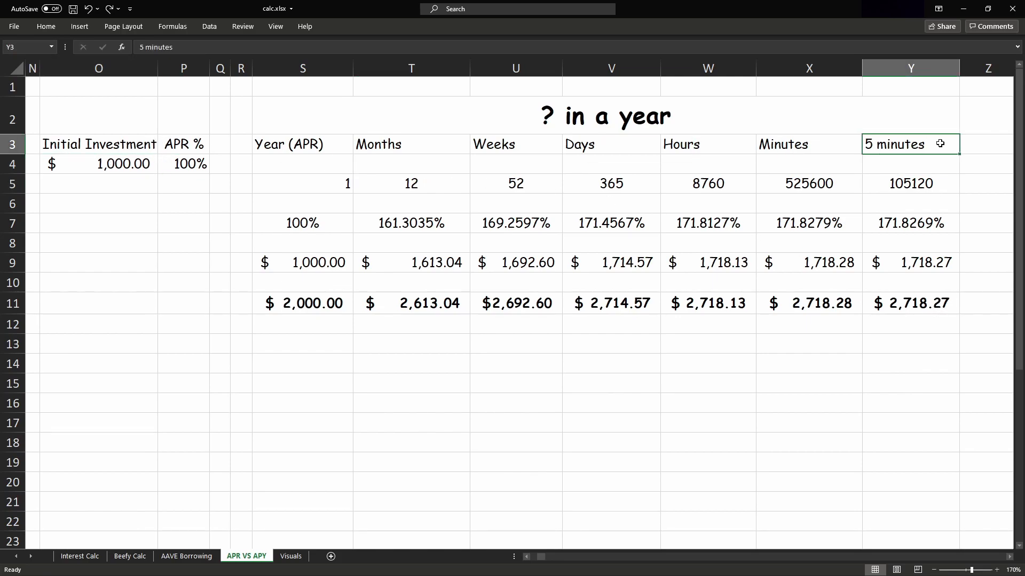
scroll(605, 192, "right", 4)
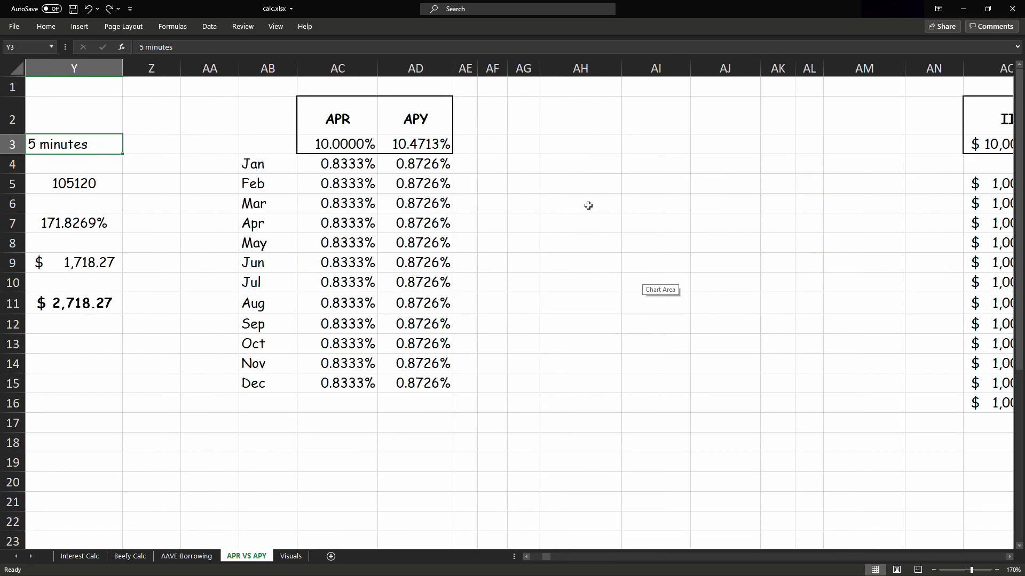
left_click(376, 145)
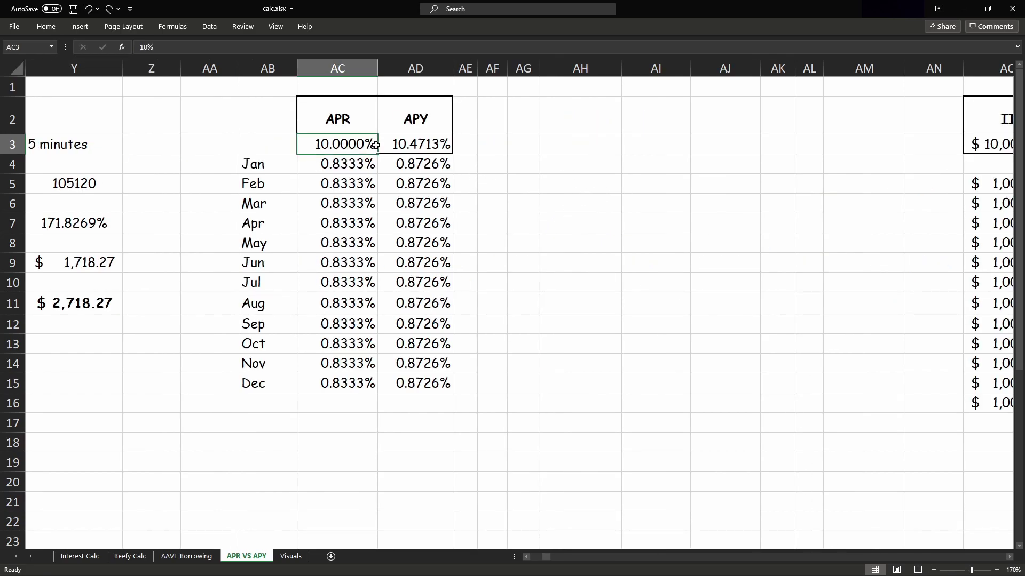
left_click(350, 167)
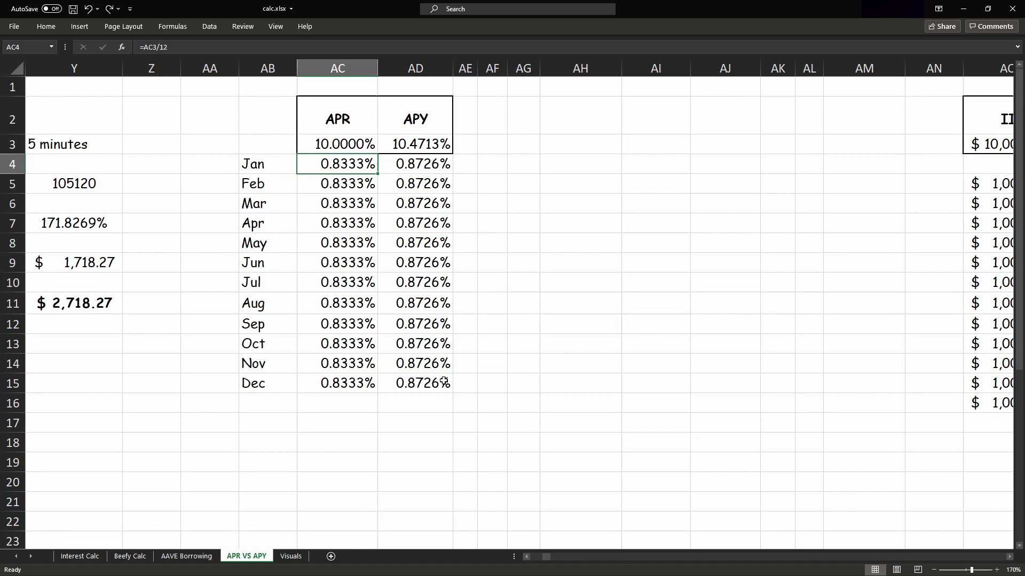
key("Right")
key("Right")
key("Right")
key("Down")
key("Down")
key("Down")
left_click_drag(431, 163, 434, 384)
left_click_drag(342, 162, 339, 380)
scroll(339, 380, "right", 5)
left_click(519, 133)
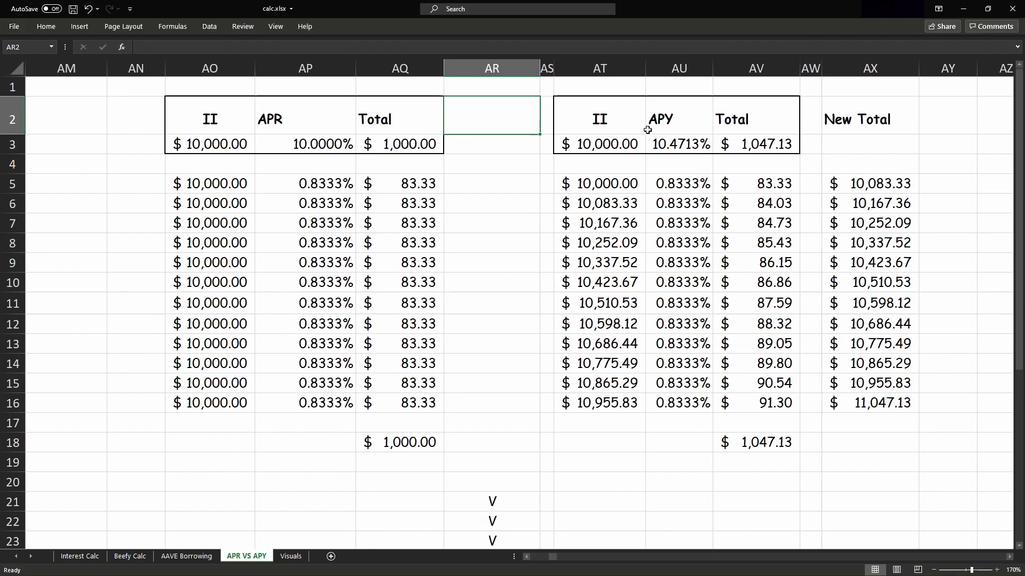
left_click(231, 118)
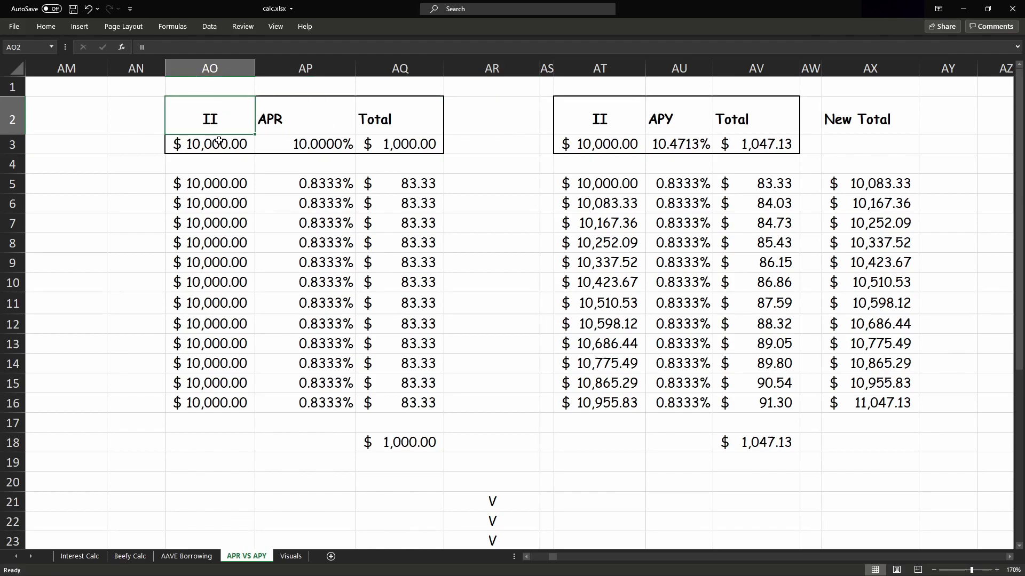
left_click(217, 145)
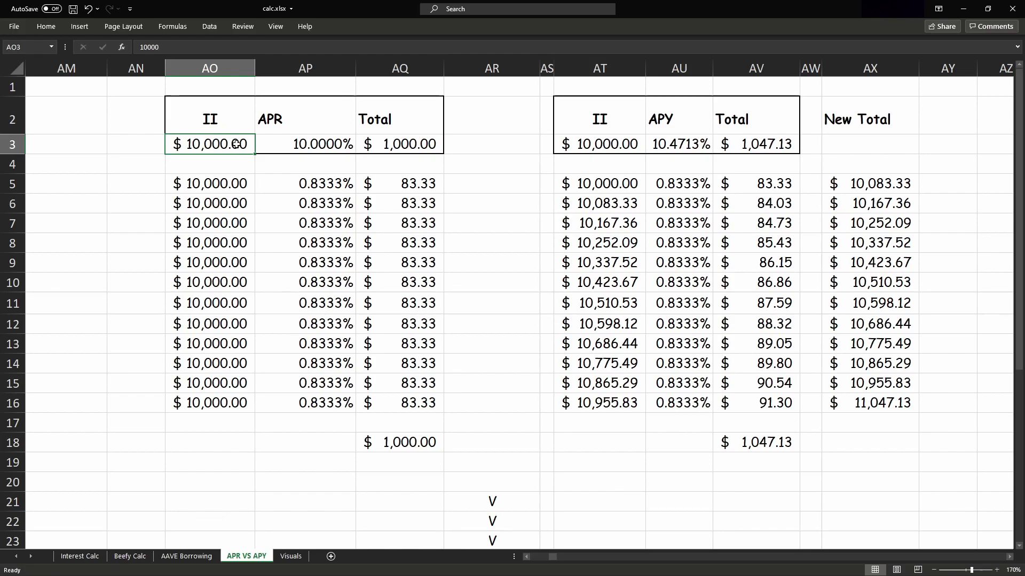
key("Right")
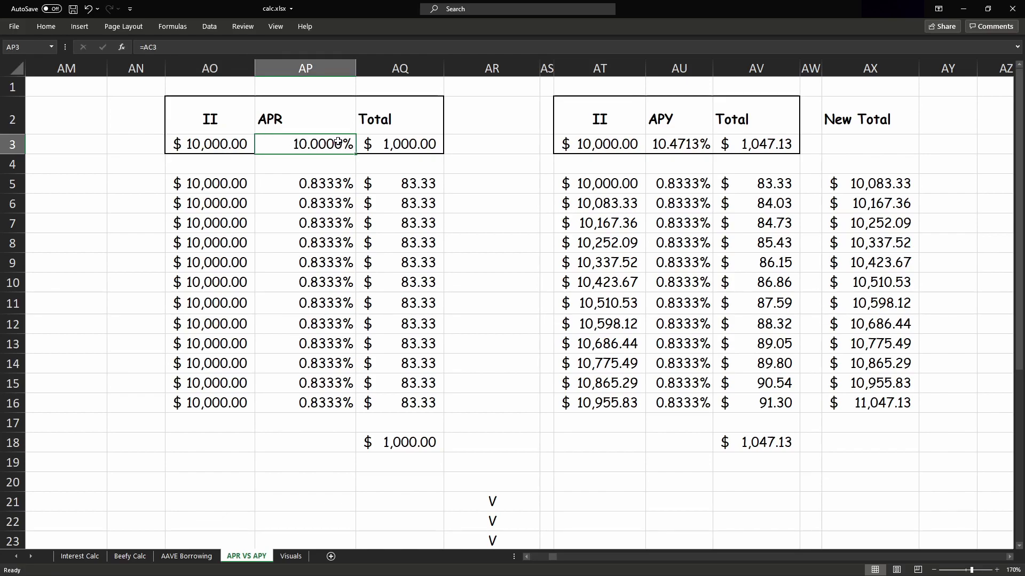
left_click(424, 150)
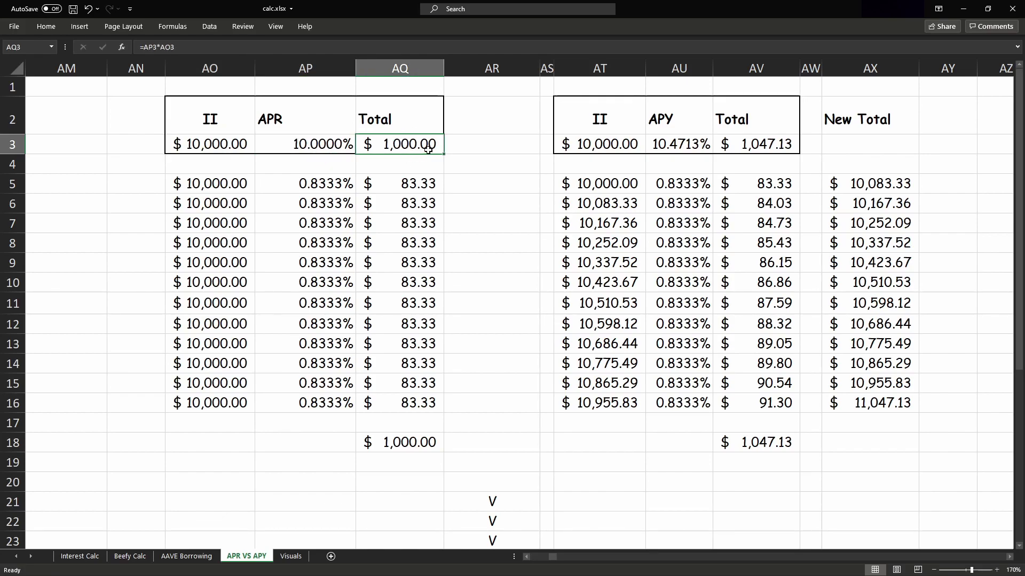
key("ctrl+Down")
key("ctrl+Down")
key("ctrl+Down")
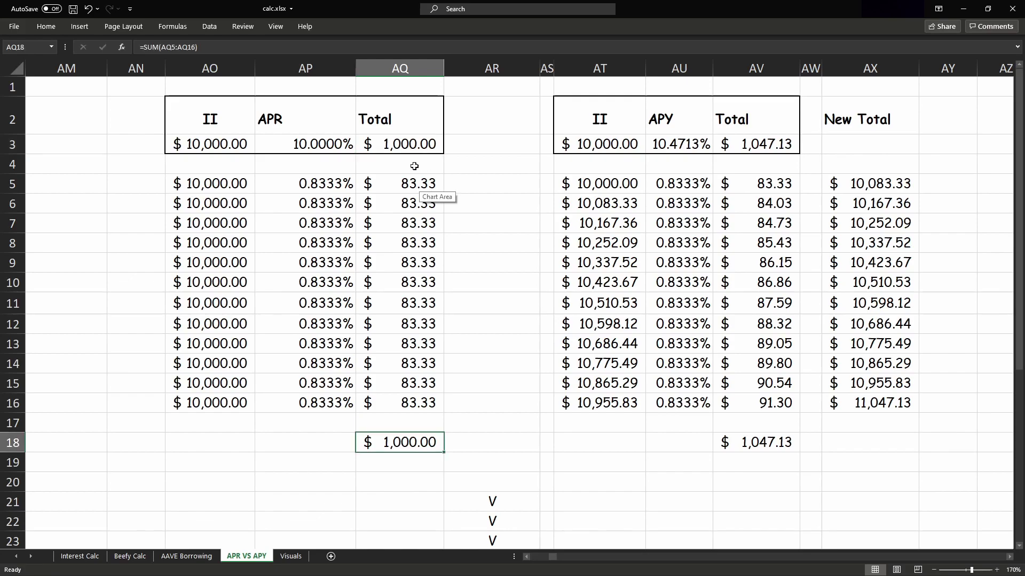
left_click(422, 186)
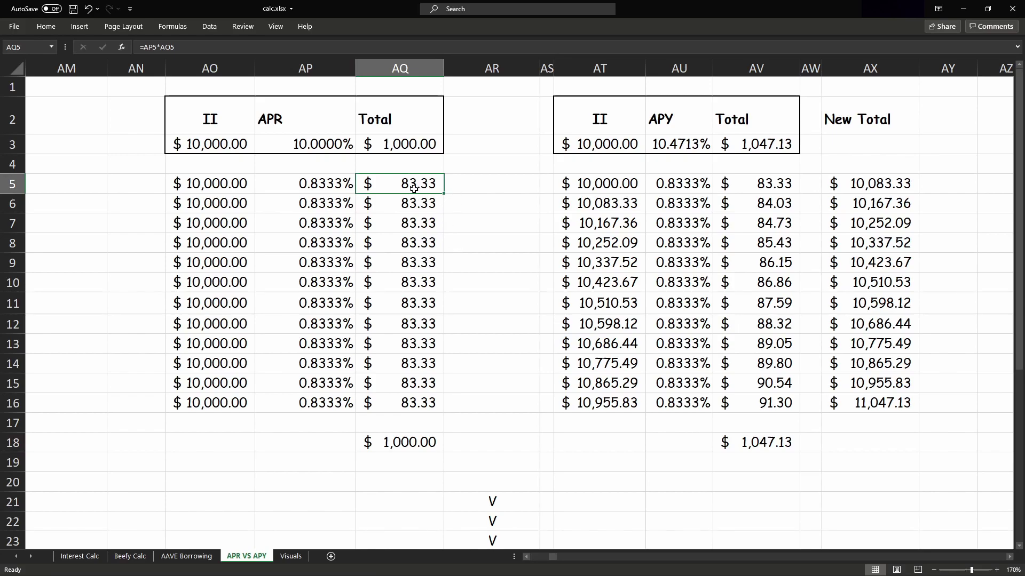
left_click_drag(404, 186, 407, 403)
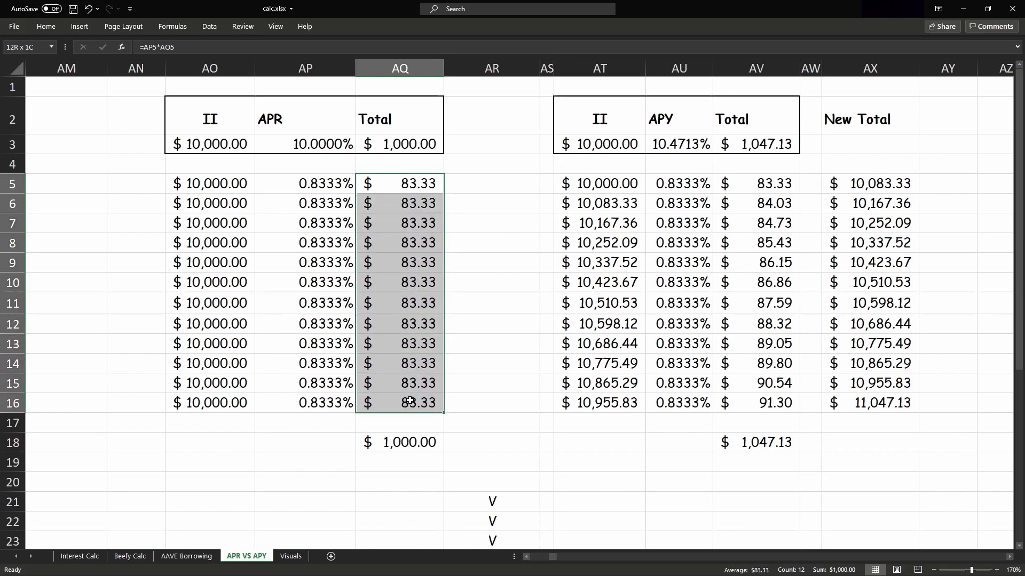
left_click(469, 304)
left_click(416, 187)
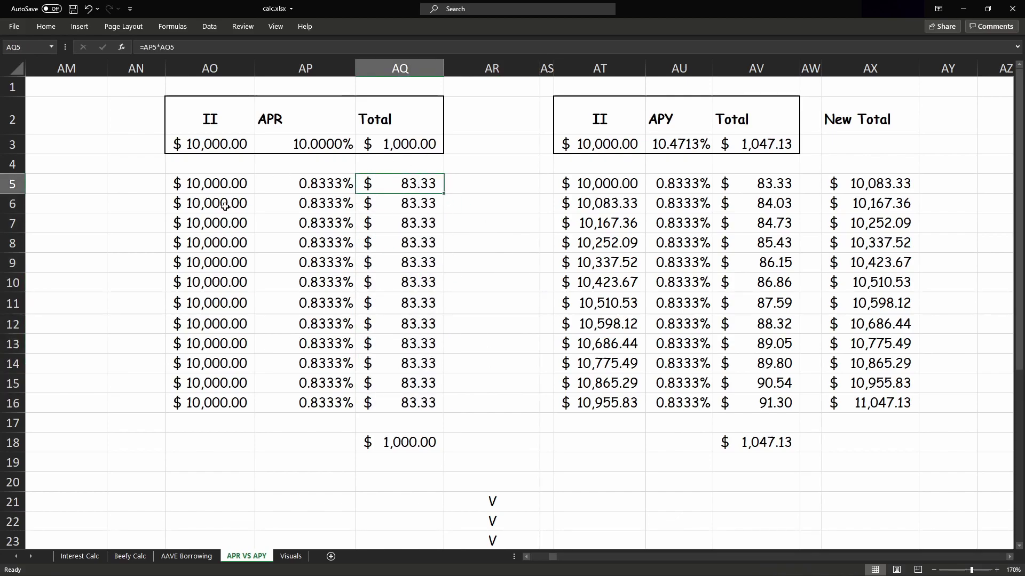
left_click(243, 203)
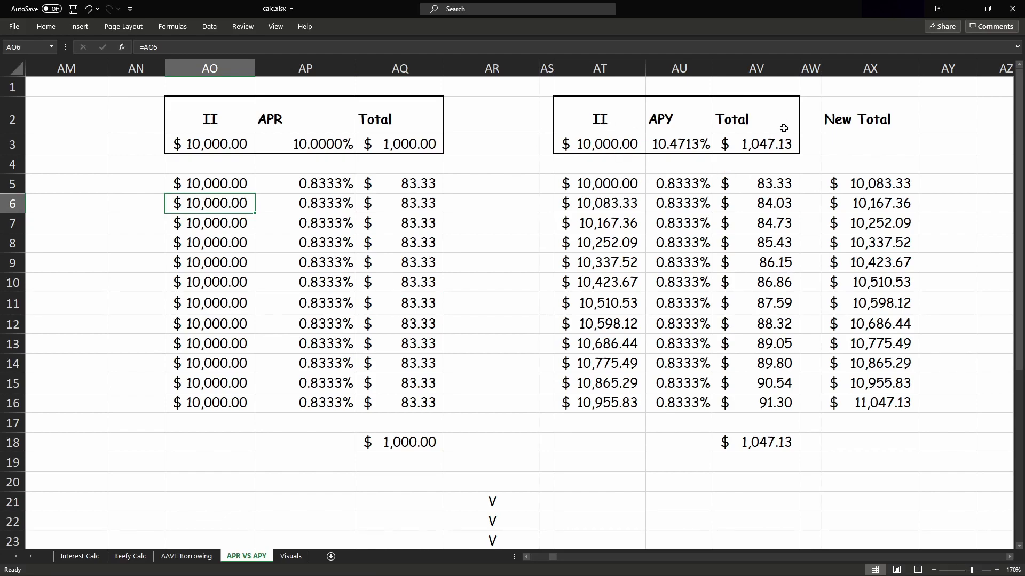
left_click(626, 145)
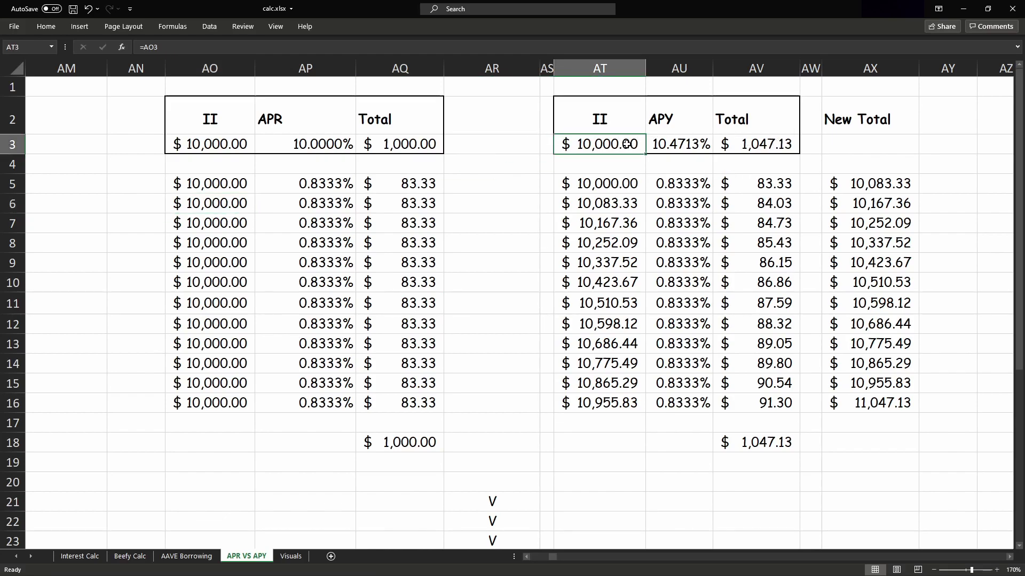
left_click(662, 152)
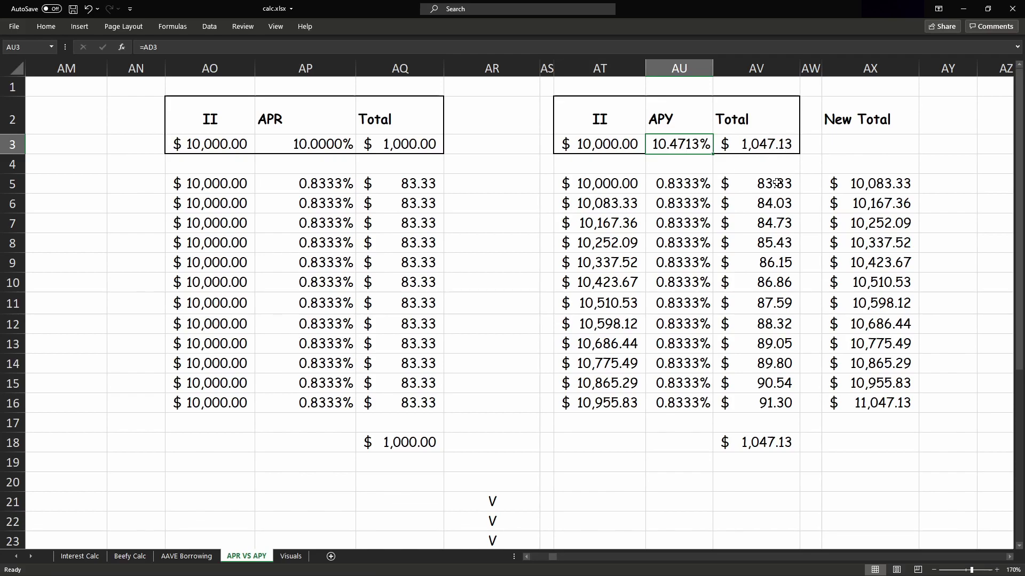
left_click(745, 187)
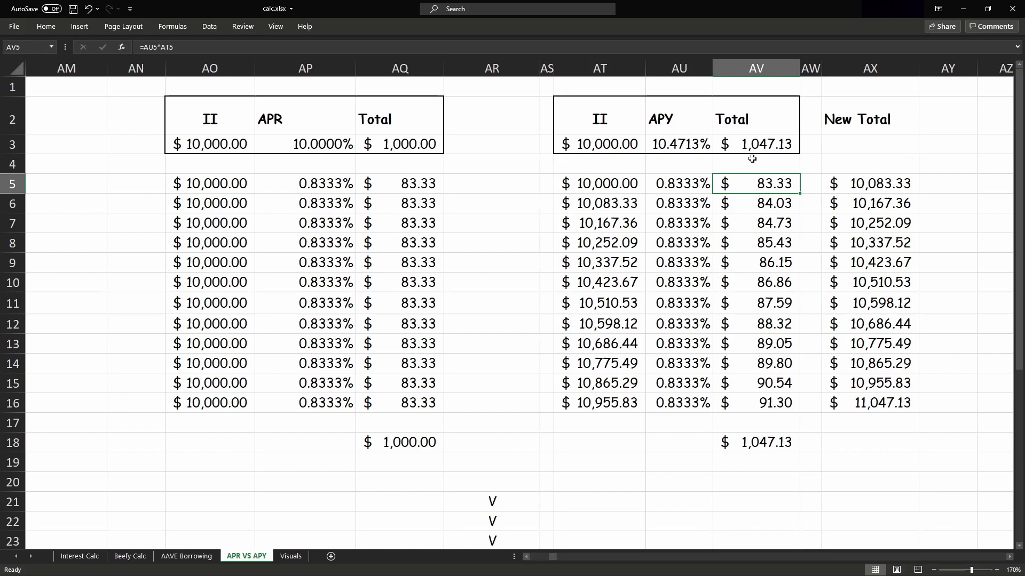
left_click(619, 204)
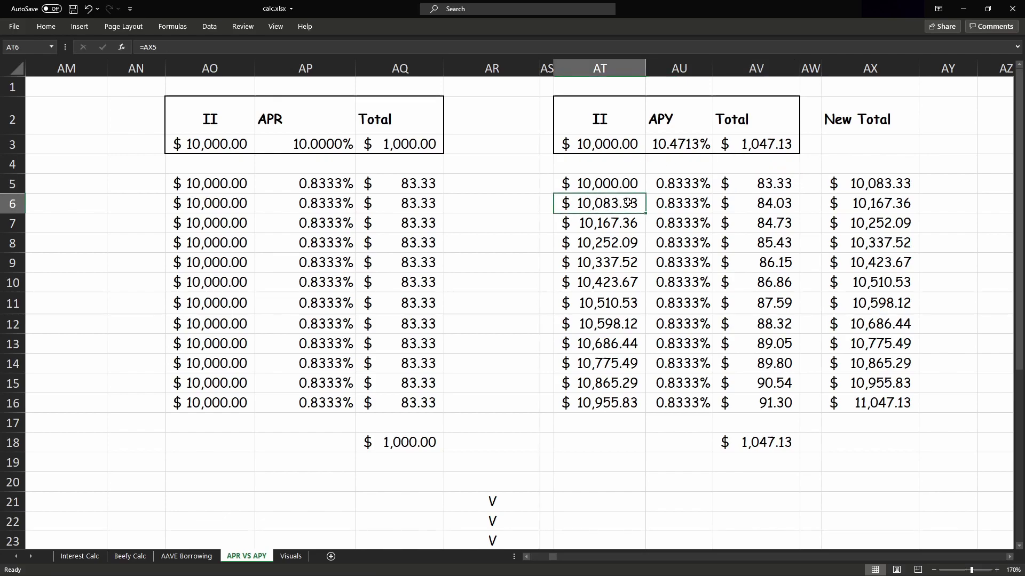
left_click(738, 205)
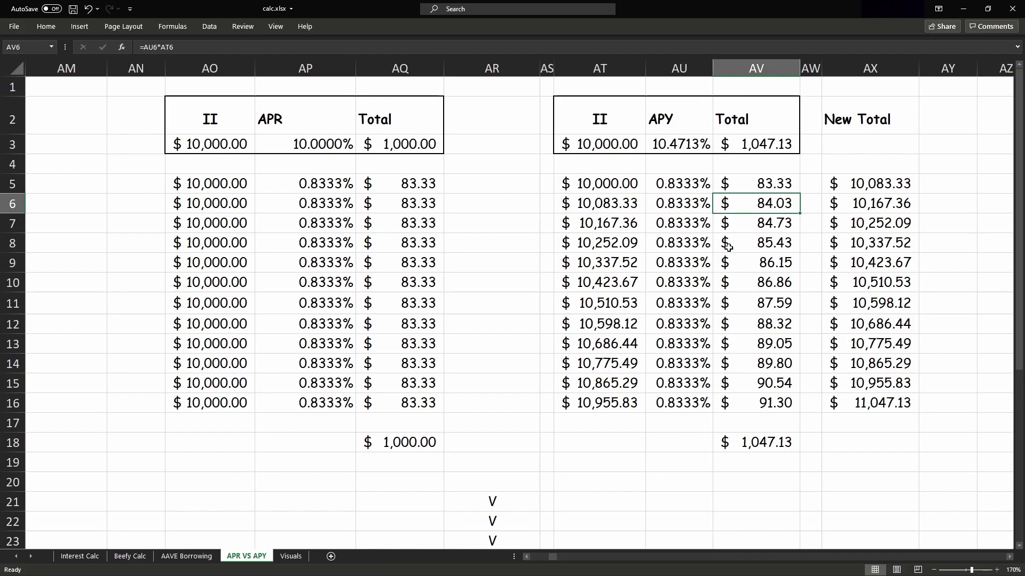
left_click(767, 443)
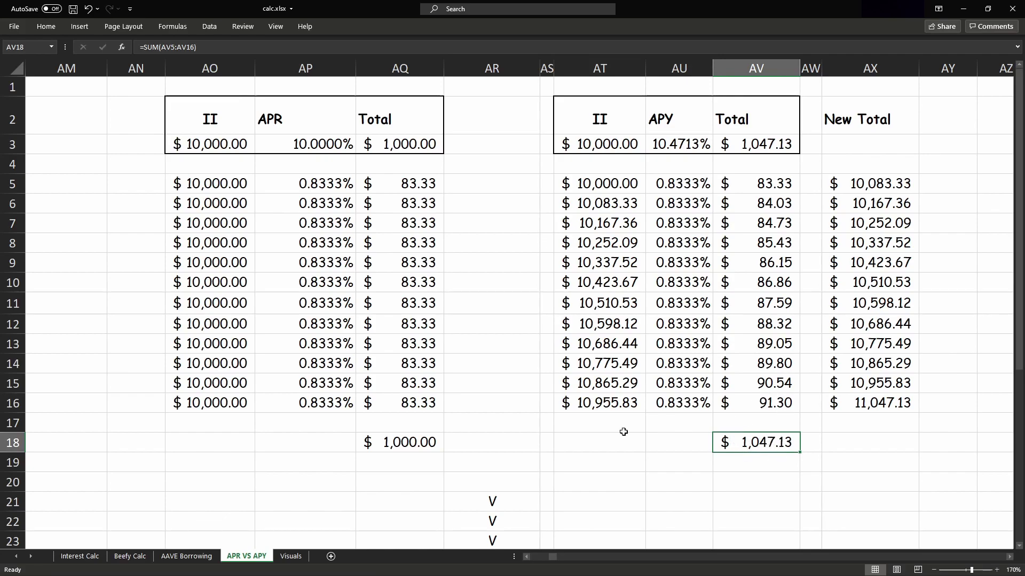
left_click(398, 440)
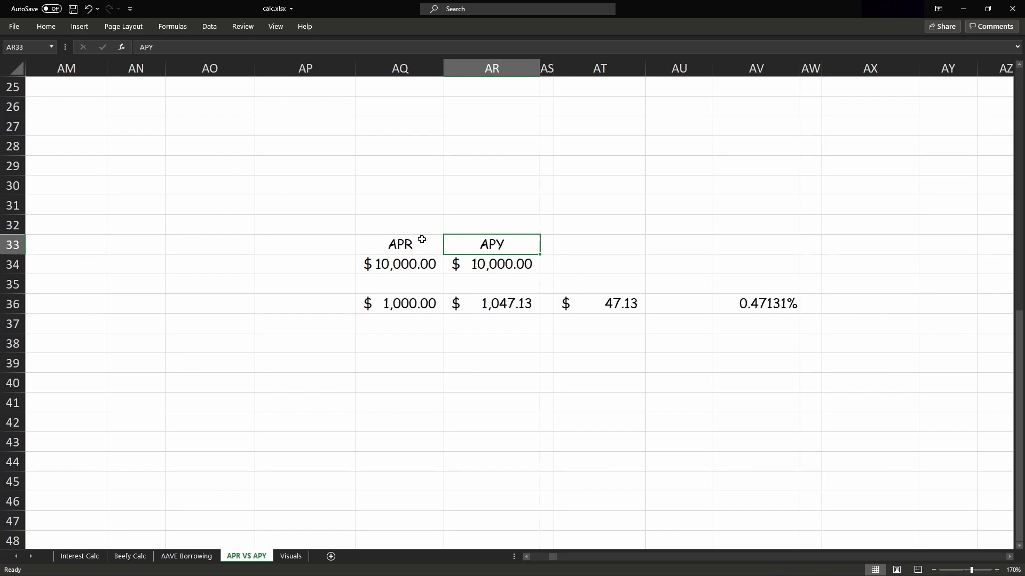
Inspect the $10,000 principal, APR and APY total interest, and the AV36 percentage difference
left_click_drag(420, 239, 419, 258)
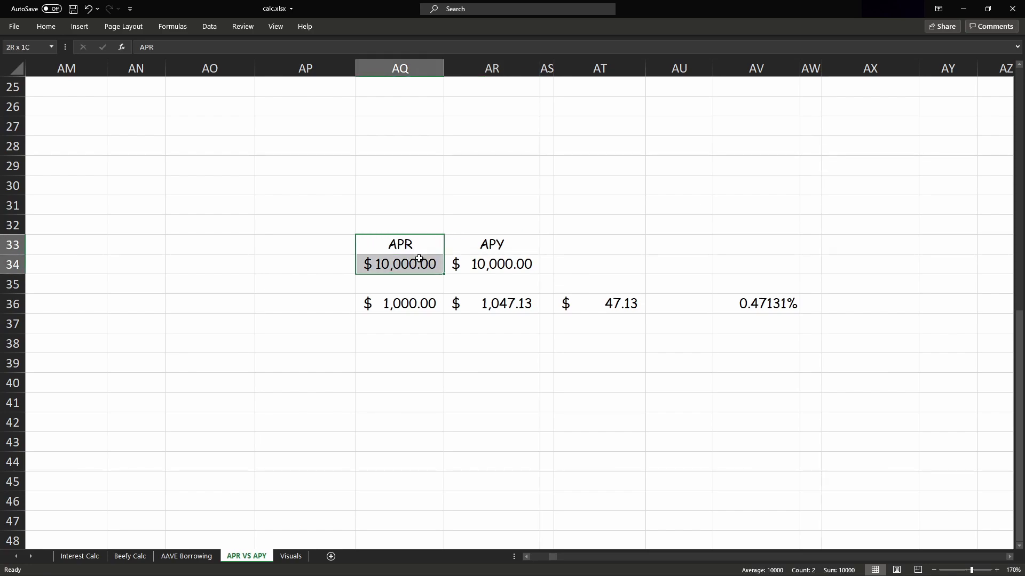
left_click(419, 303)
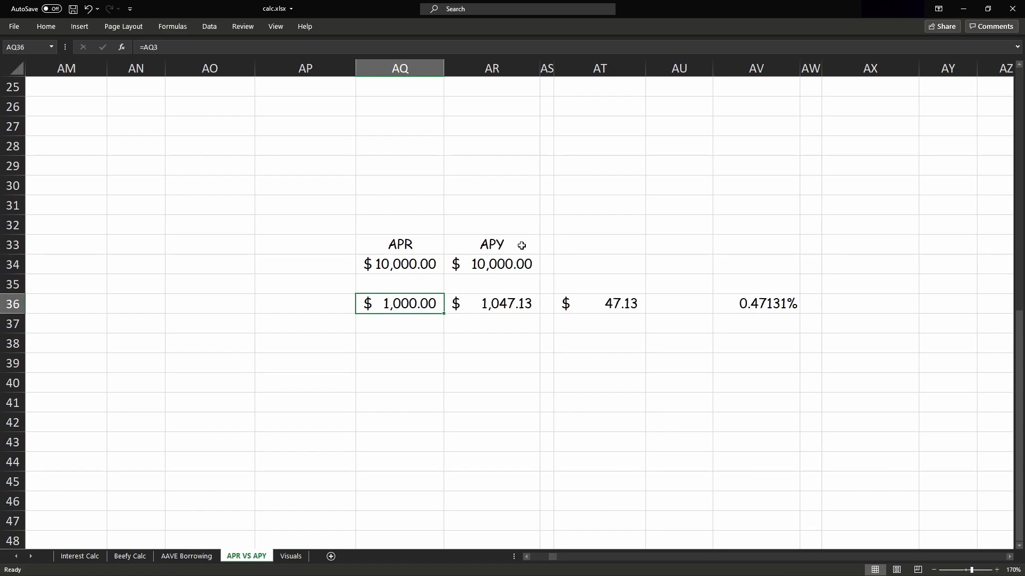
left_click(525, 306)
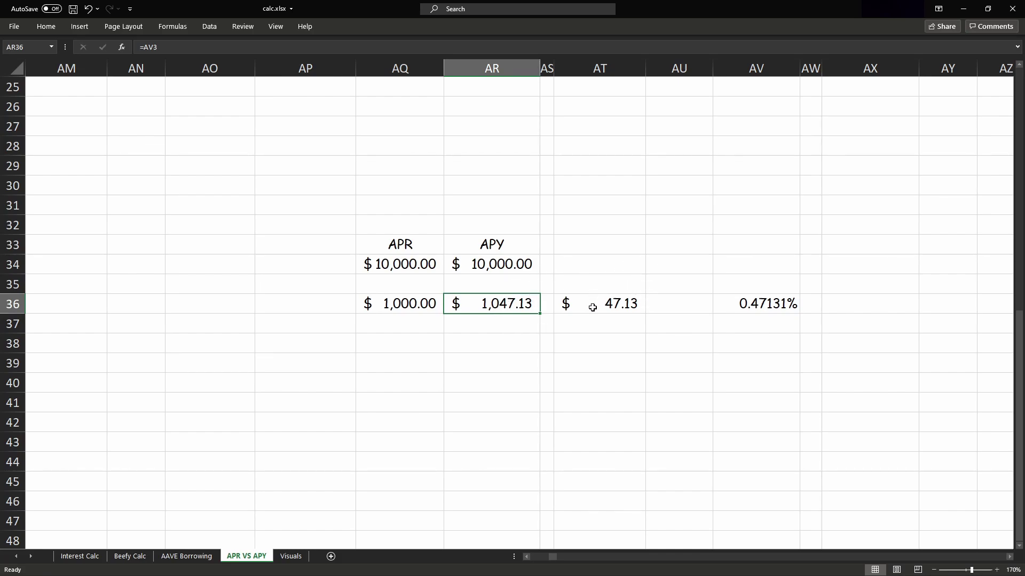
left_click(745, 302)
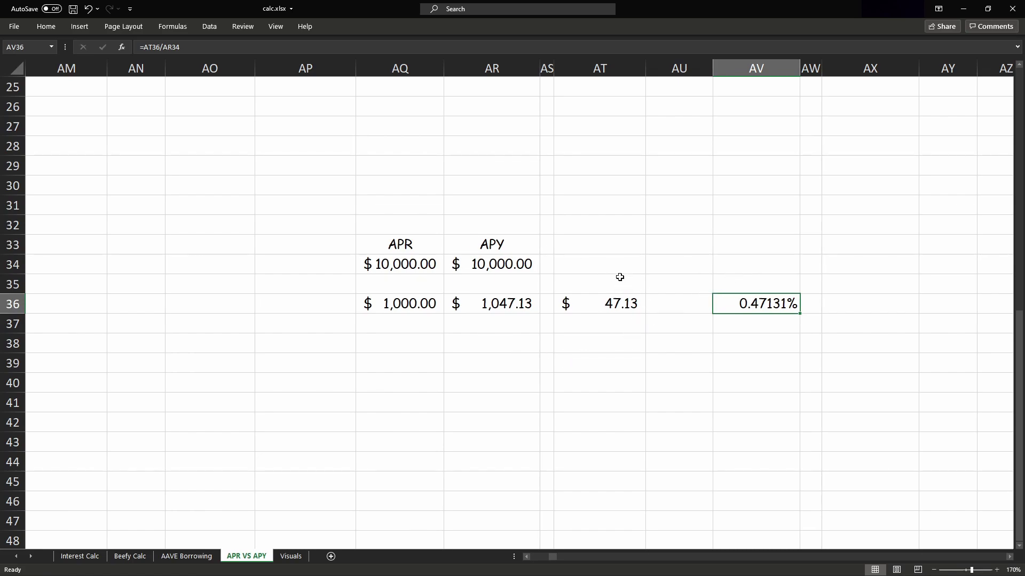
left_click(282, 556)
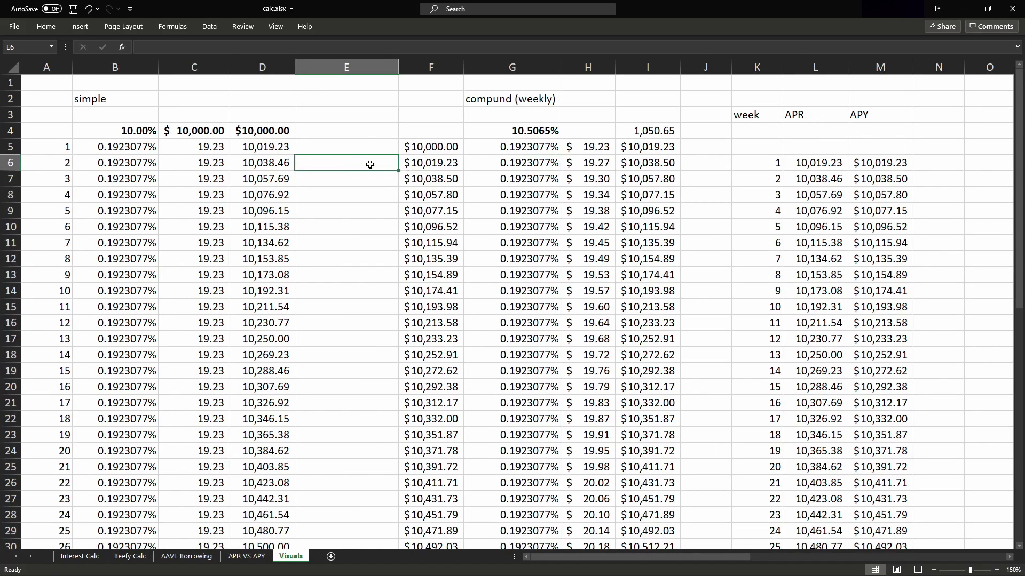
Inspect the 10.00% rate and $10,000 principal, then select the weekly simple and compound interest rows
left_click(132, 132)
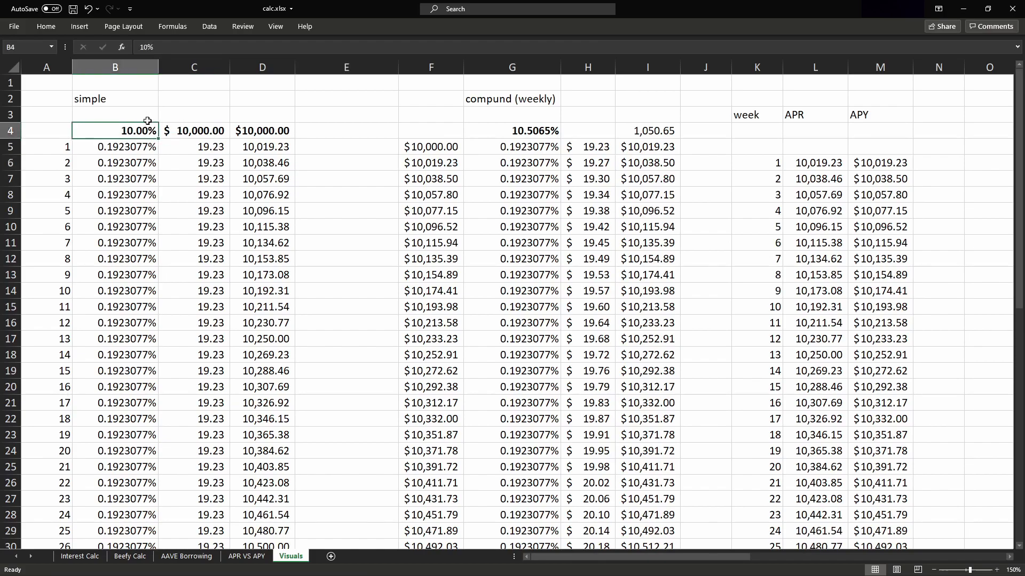
left_click(199, 130)
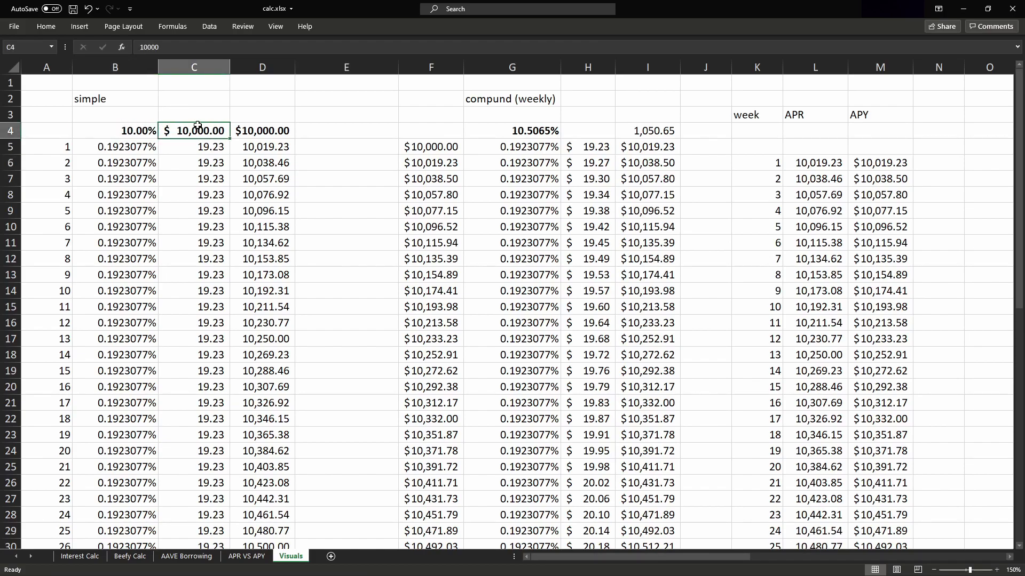
left_click_drag(431, 147, 587, 243)
left_click_drag(115, 146, 273, 499)
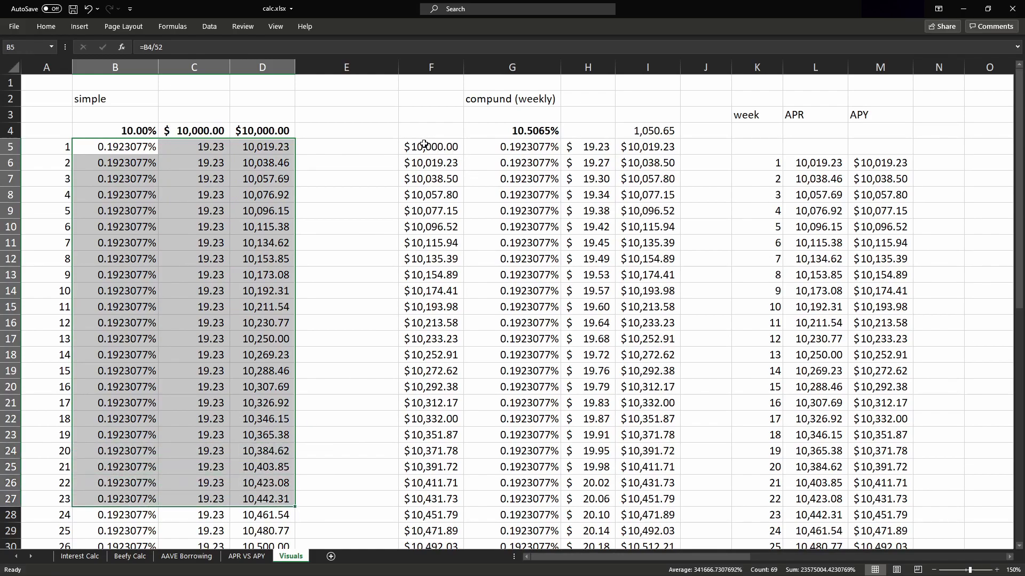
left_click_drag(422, 147, 600, 534)
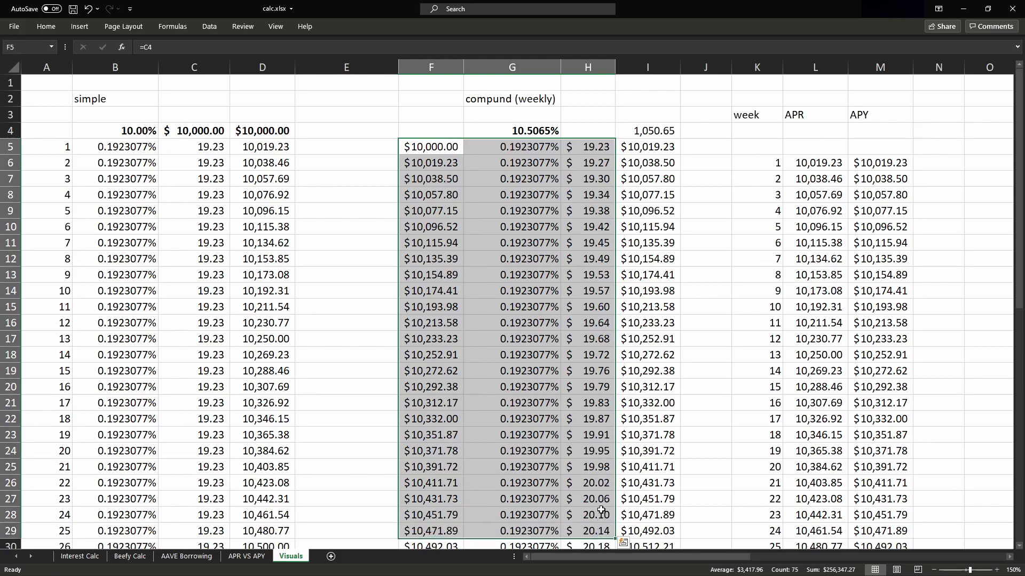
scroll(570, 330, "down", 11)
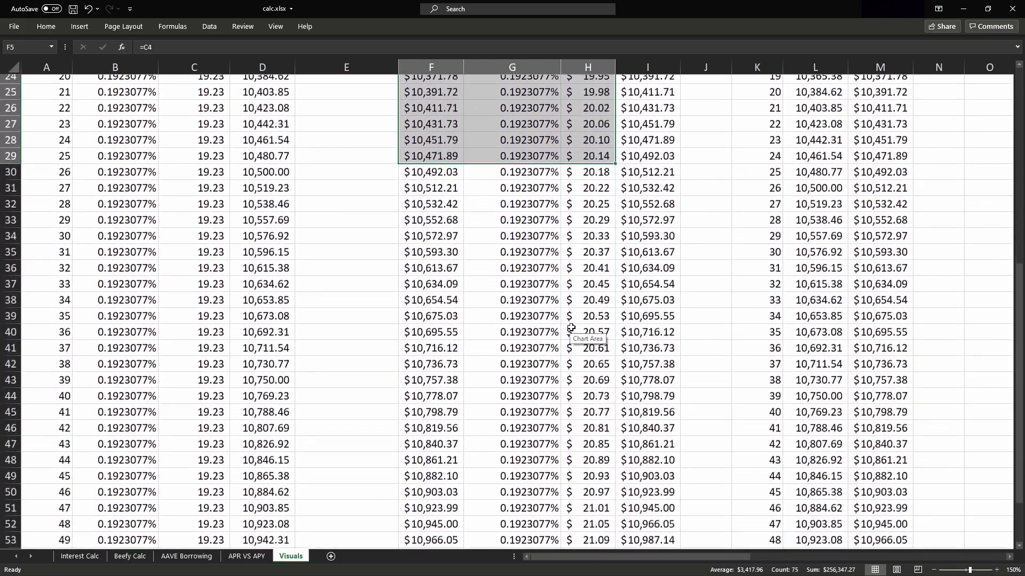
scroll(570, 327, "down", 1)
scroll(570, 326, "up", 12)
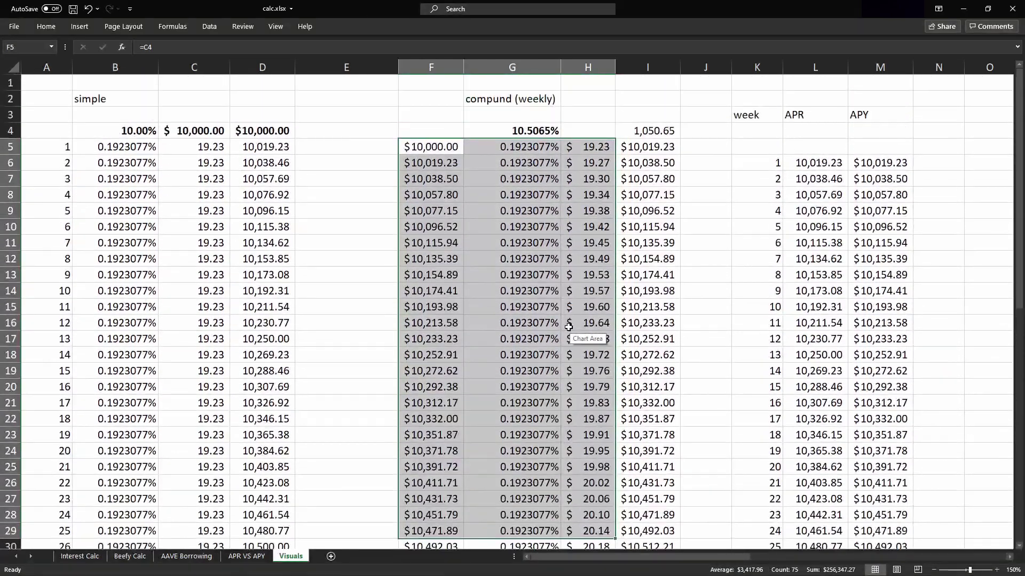